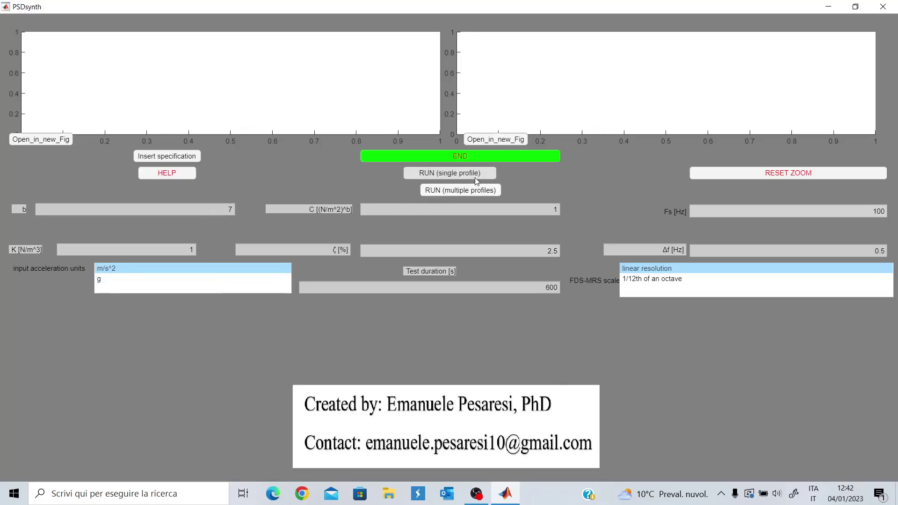
# - Start a single-profile run with the Realdata2.mat file and decline extracting one particular situation from the signal
pyautogui.click(449, 175)
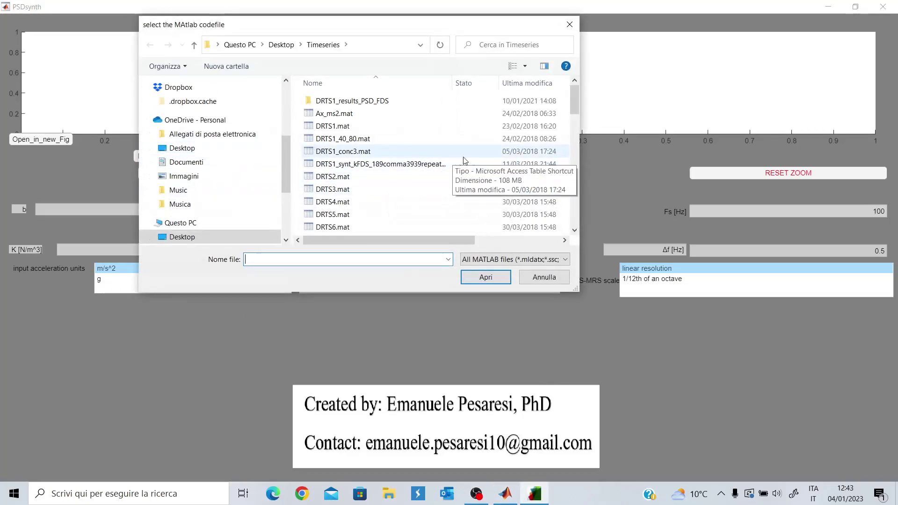
pyautogui.moveTo(574, 102); pyautogui.dragTo(556, 202)
pyautogui.click(335, 182)
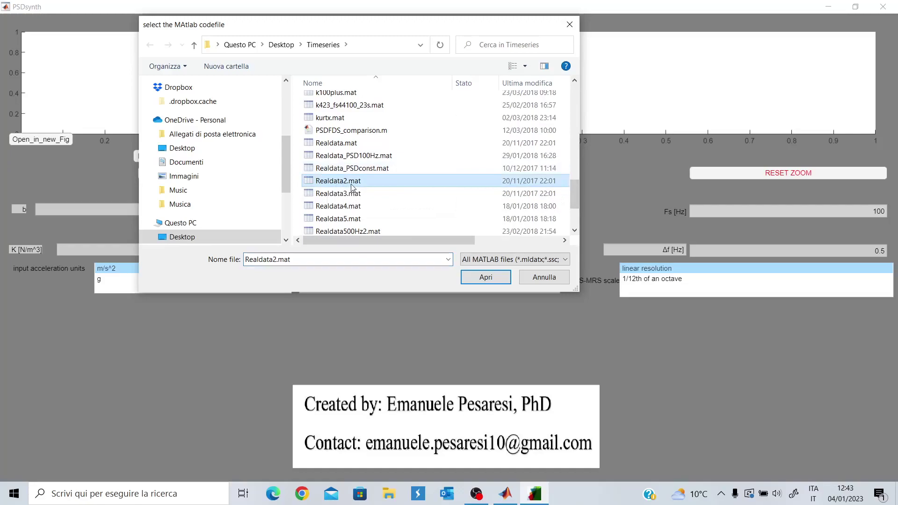
pyautogui.doubleClick(348, 182)
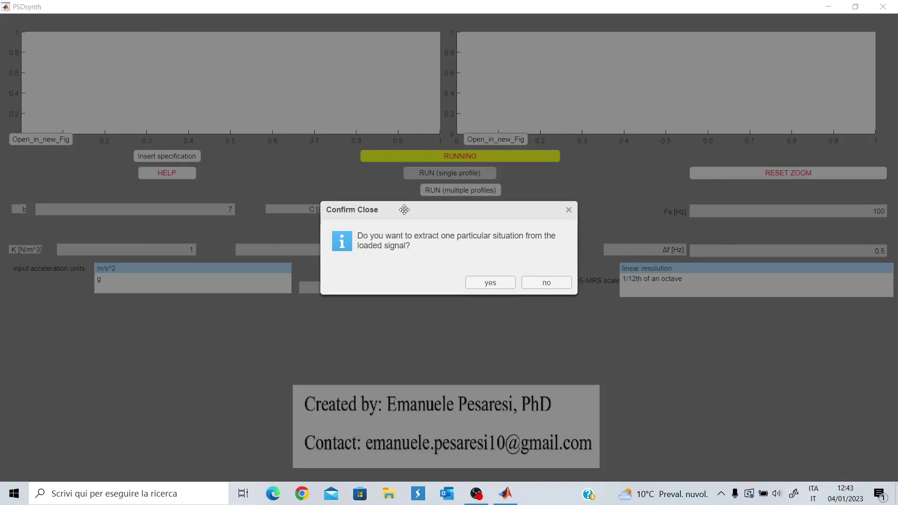
pyautogui.click(540, 282)
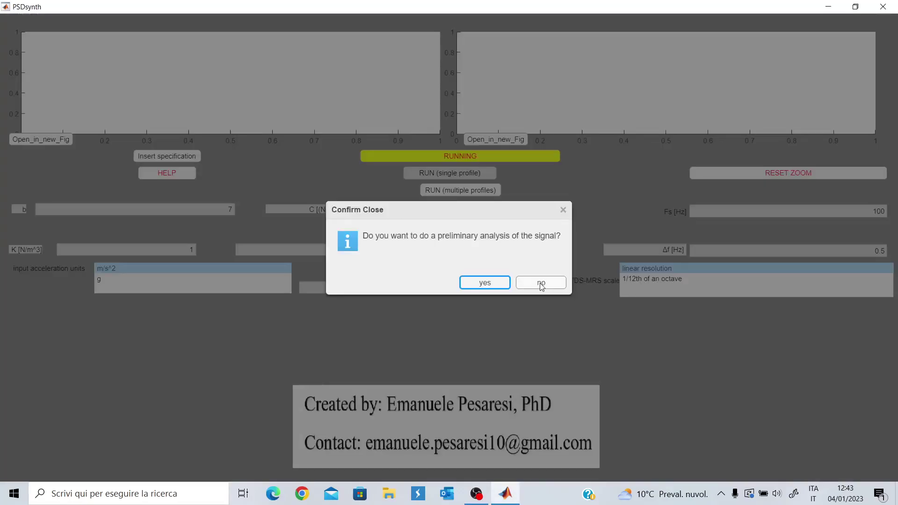
# - Run the preliminary analysis with both the PSD and the timeseries plotted, and place the two figures side by side
pyautogui.moveTo(472, 210); pyautogui.dragTo(470, 203)
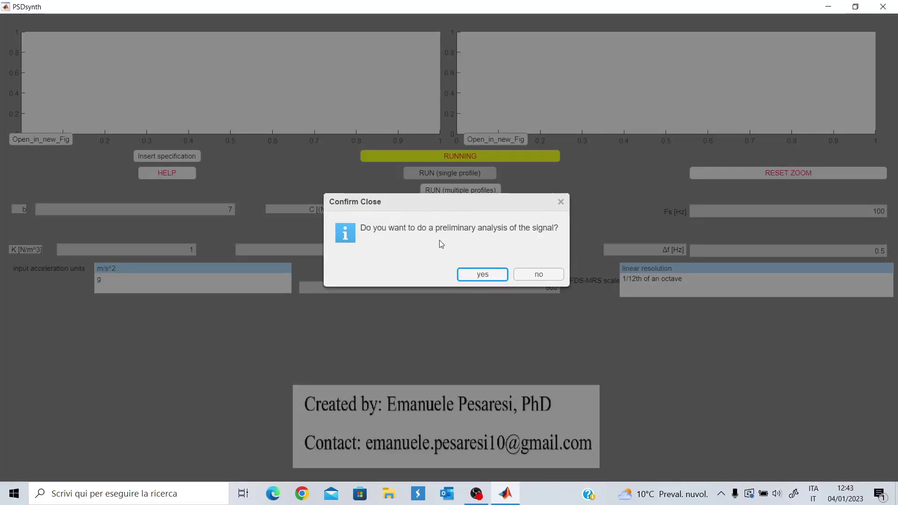
pyautogui.click(483, 275)
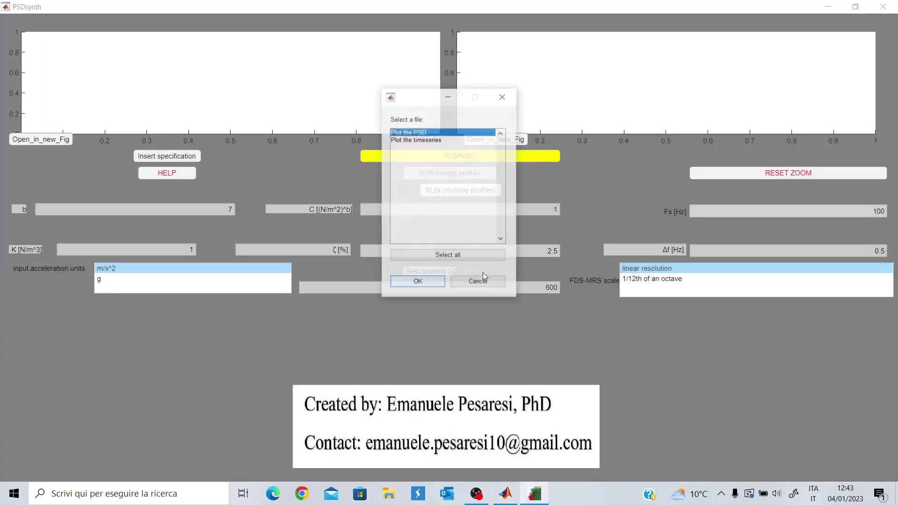
pyautogui.click(456, 258)
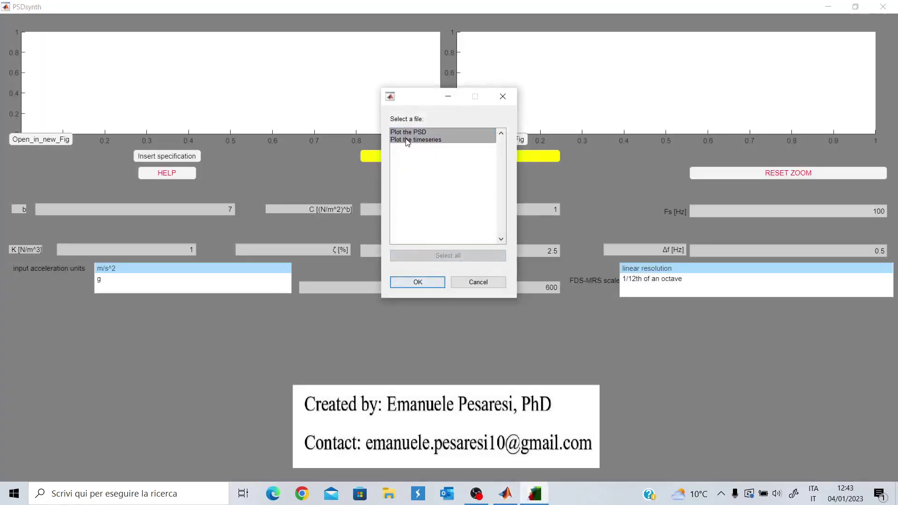
pyautogui.click(434, 284)
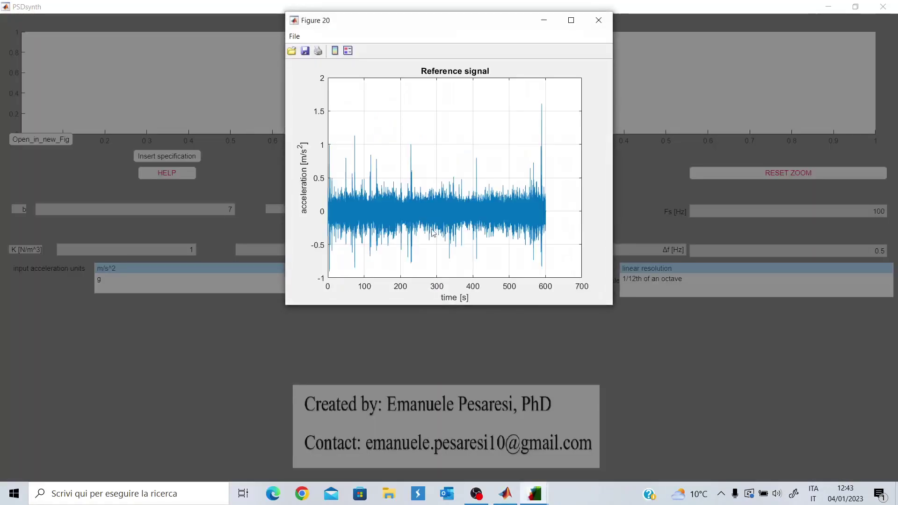
pyautogui.moveTo(419, 29); pyautogui.dragTo(254, 56)
pyautogui.moveTo(341, 28); pyautogui.dragTo(497, 49)
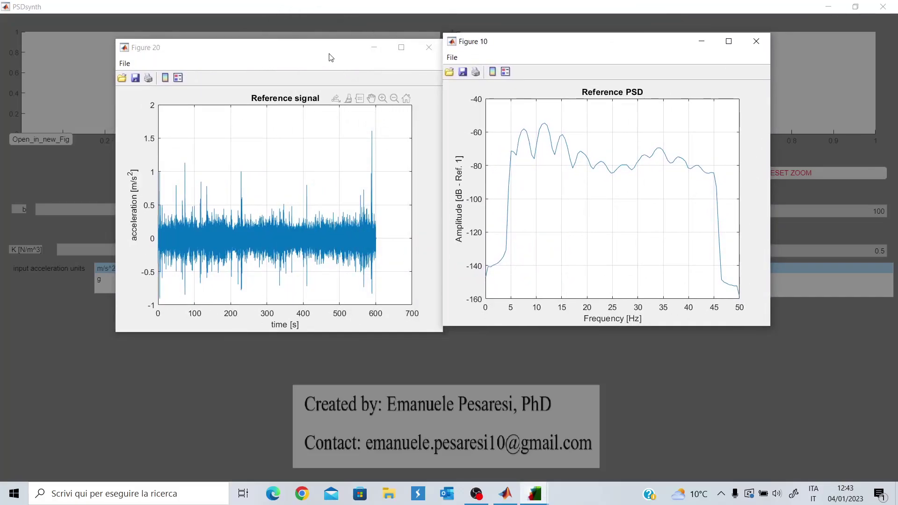
pyautogui.moveTo(330, 55); pyautogui.dragTo(333, 49)
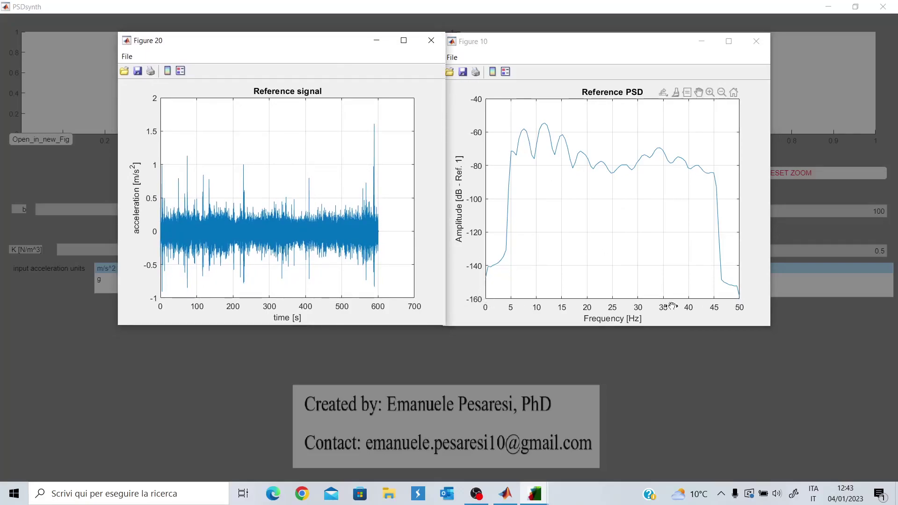
# - Examine the reference signal's acceleration peaks near the end of the record in close-up, and restore the full plot
pyautogui.moveTo(320, 233)
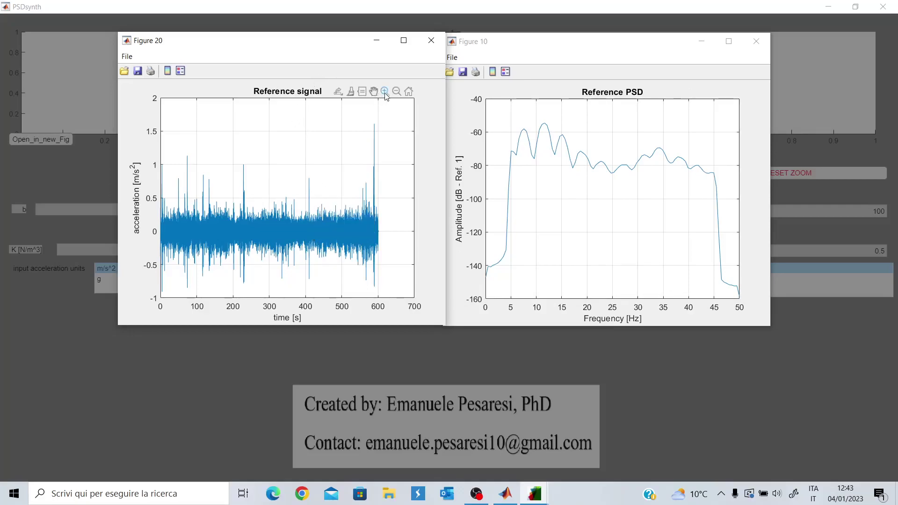
pyautogui.moveTo(395, 279); pyautogui.dragTo(161, 183)
pyautogui.click(397, 91)
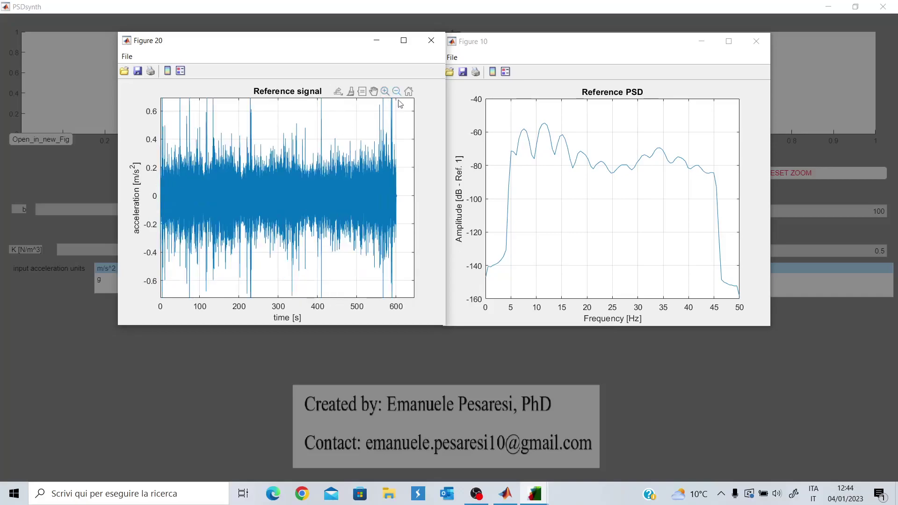
pyautogui.click(366, 199)
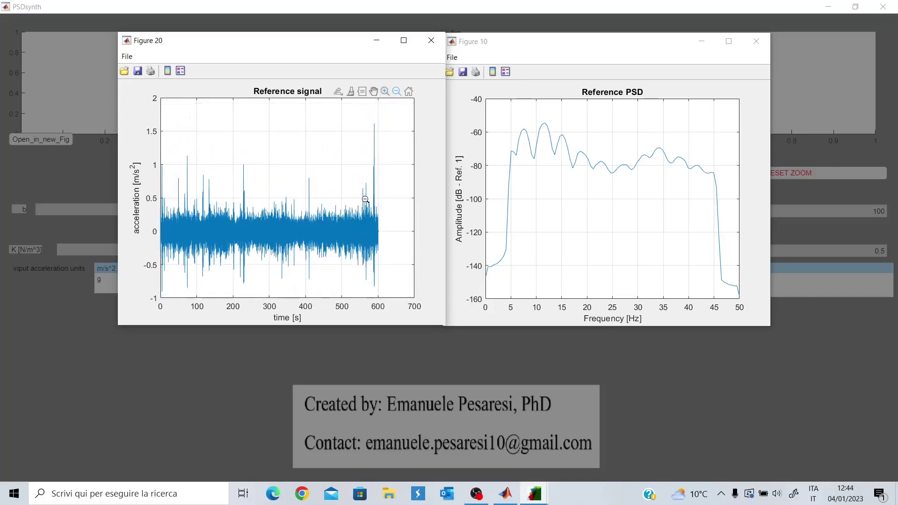
pyautogui.click(385, 91)
pyautogui.moveTo(387, 286); pyautogui.dragTo(350, 105)
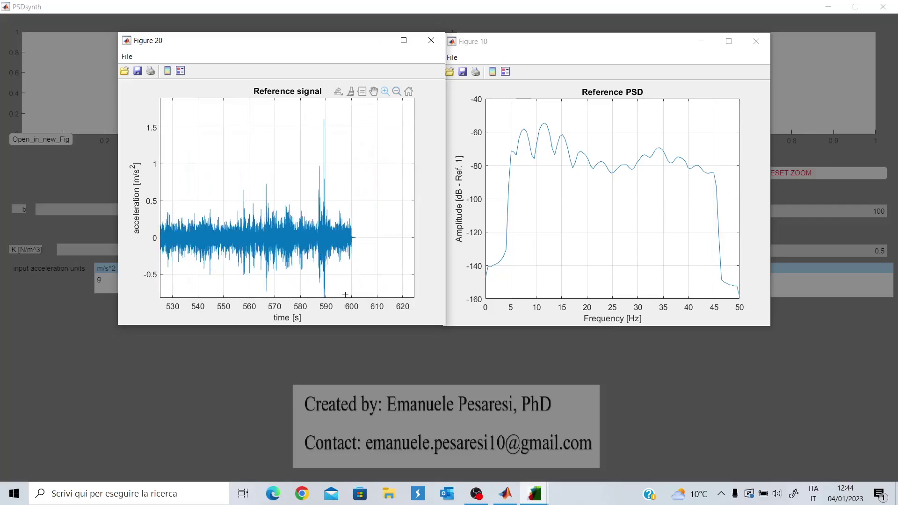
pyautogui.moveTo(345, 294); pyautogui.dragTo(279, 98)
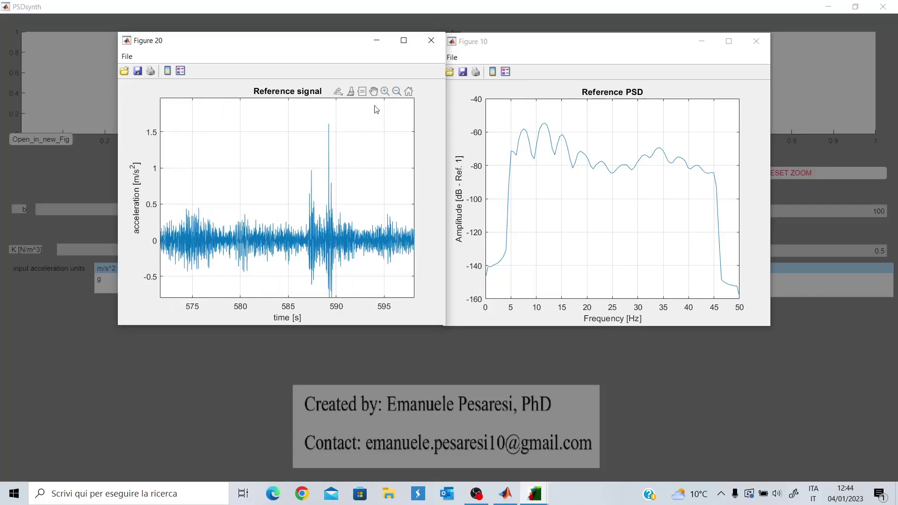
pyautogui.doubleClick(342, 187)
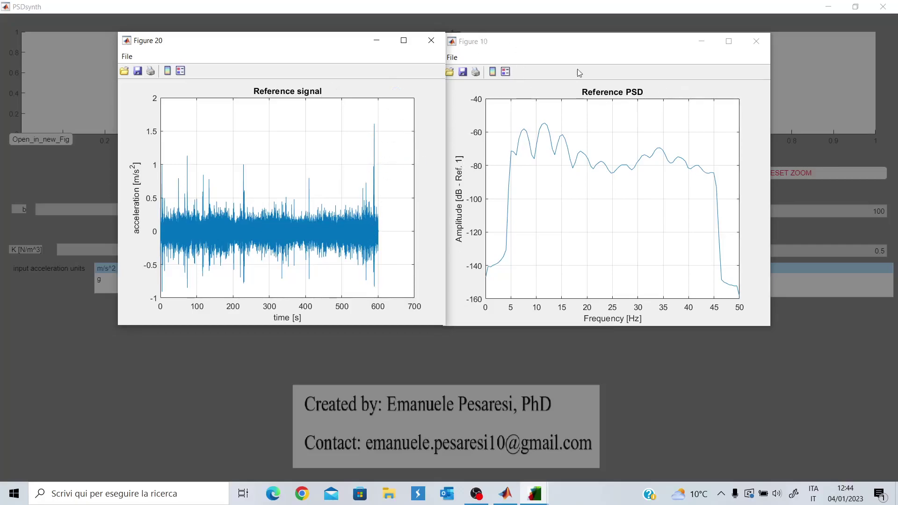
# - Decline filtering the signal based on the PSD plot and decline modifying the frequency resolution
pyautogui.moveTo(296, 45); pyautogui.dragTo(336, 47)
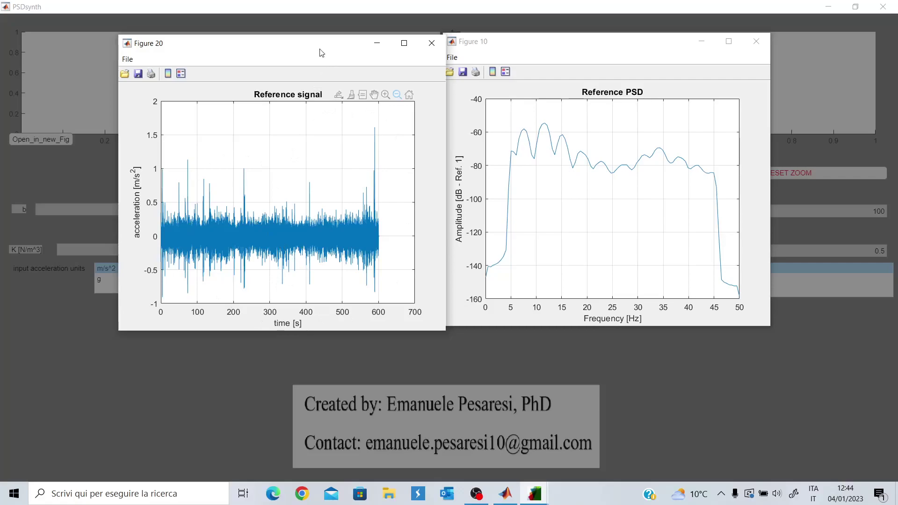
pyautogui.moveTo(311, 47); pyautogui.dragTo(614, 75)
pyautogui.click(355, 223)
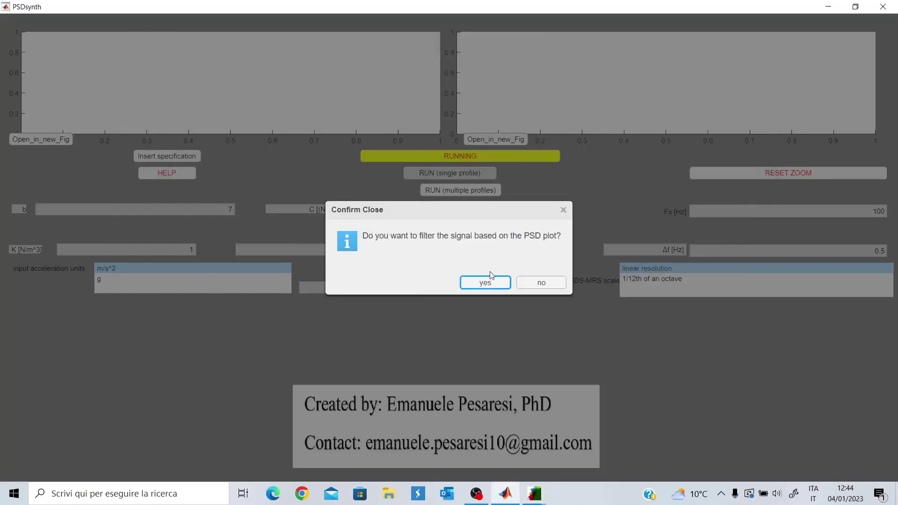
pyautogui.click(541, 283)
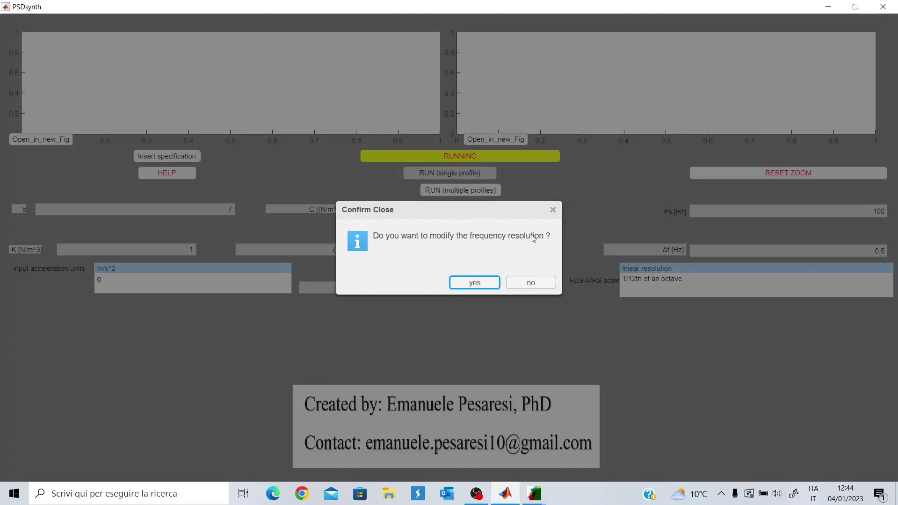
pyautogui.click(528, 283)
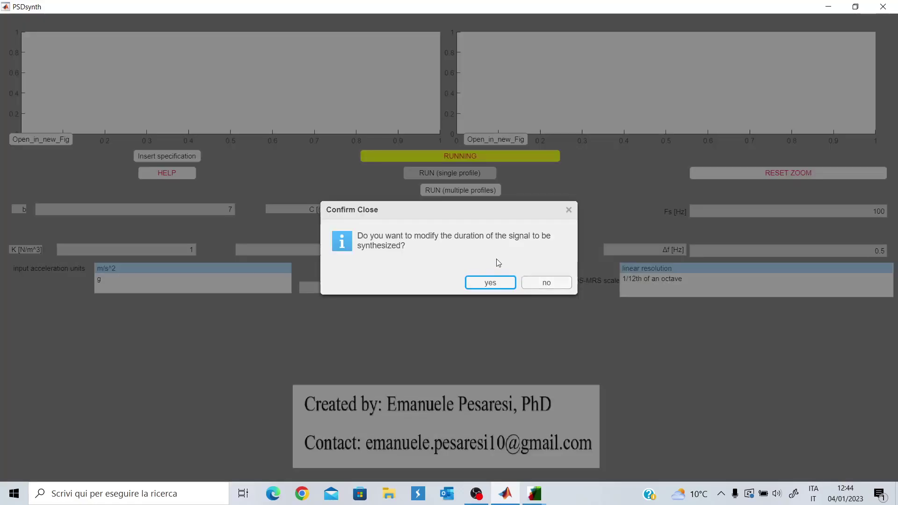
# - Check the reference signal's timeseries figure and decline modifying the duration of the synthesized signal
pyautogui.moveTo(450, 210); pyautogui.dragTo(440, 170)
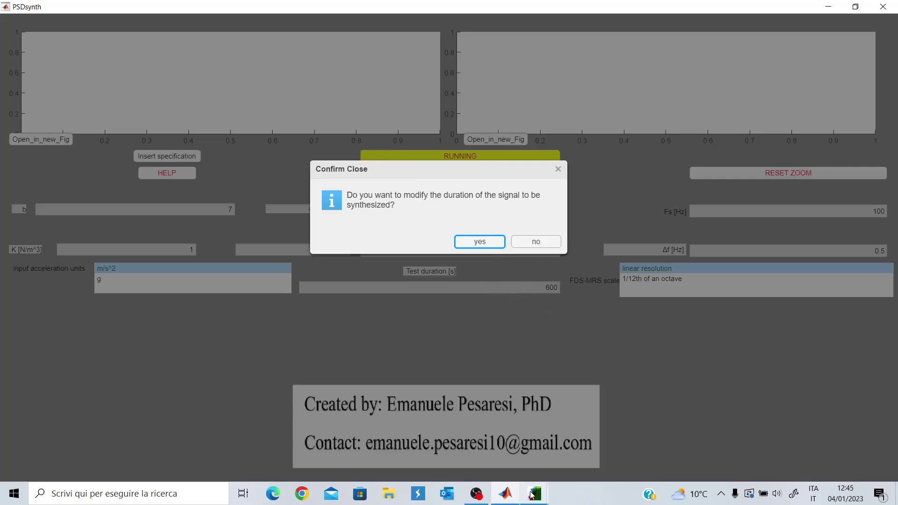
pyautogui.moveTo(531, 495)
pyautogui.click(552, 449)
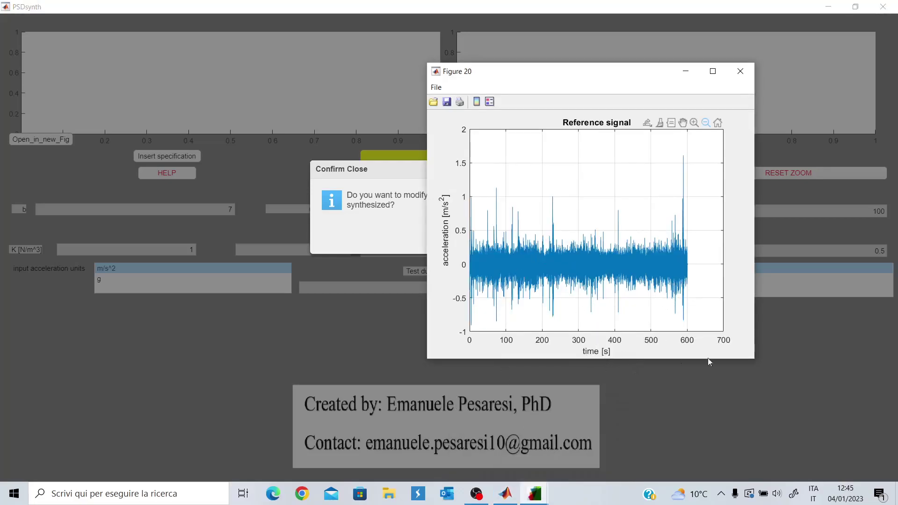
pyautogui.click(544, 246)
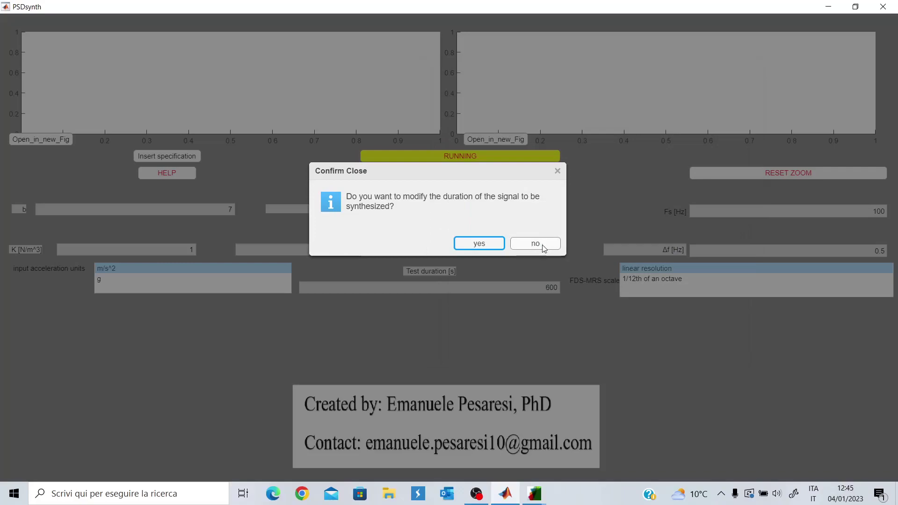
pyautogui.click(547, 244)
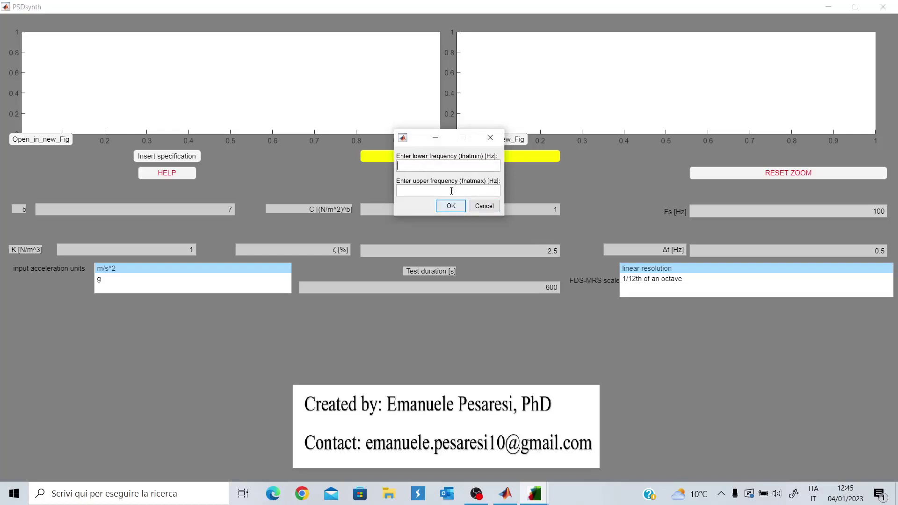
# - Set the natural frequency range to a lower limit of 5 Hz and an upper limit of 50 Hz
pyautogui.write('5')
pyautogui.write('50')
pyautogui.click(448, 207)
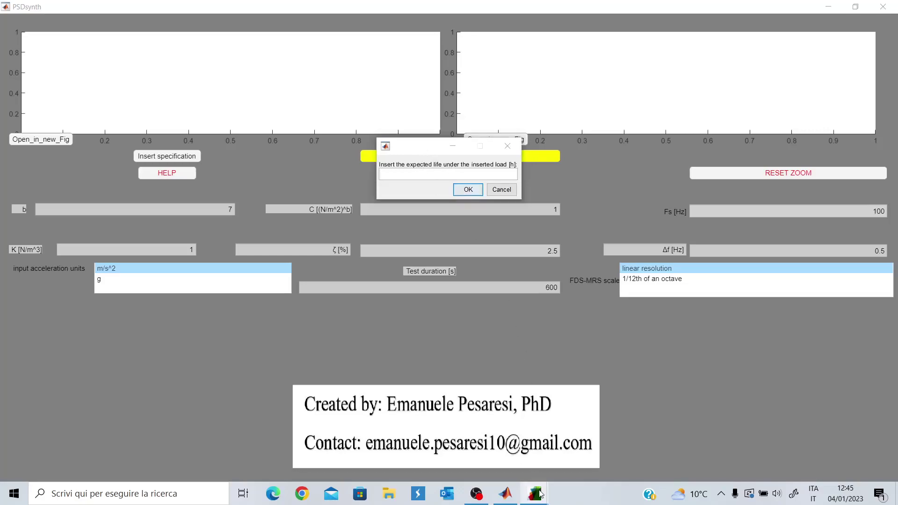
# - Set the expected life under the inserted load to 5 h and decline loading another file for an additional situation
pyautogui.moveTo(534, 493)
pyautogui.click(548, 437)
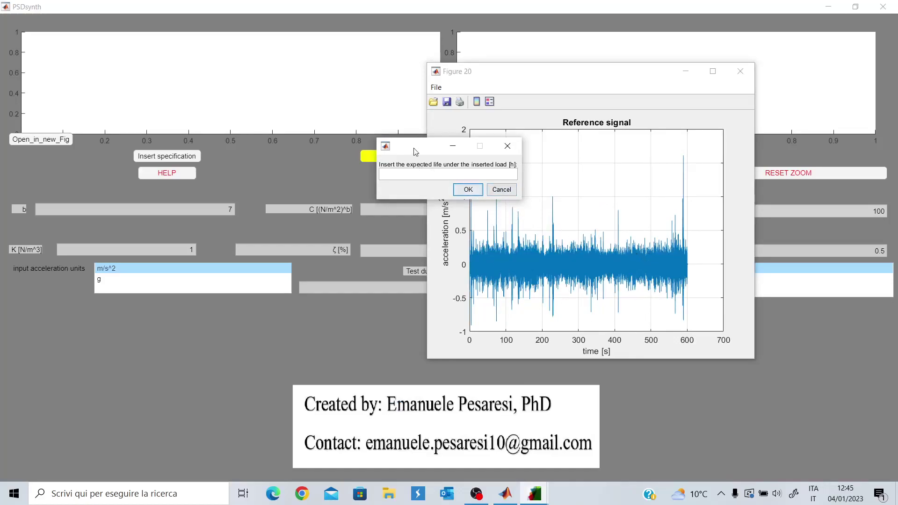
pyautogui.click(430, 174)
pyautogui.write('5')
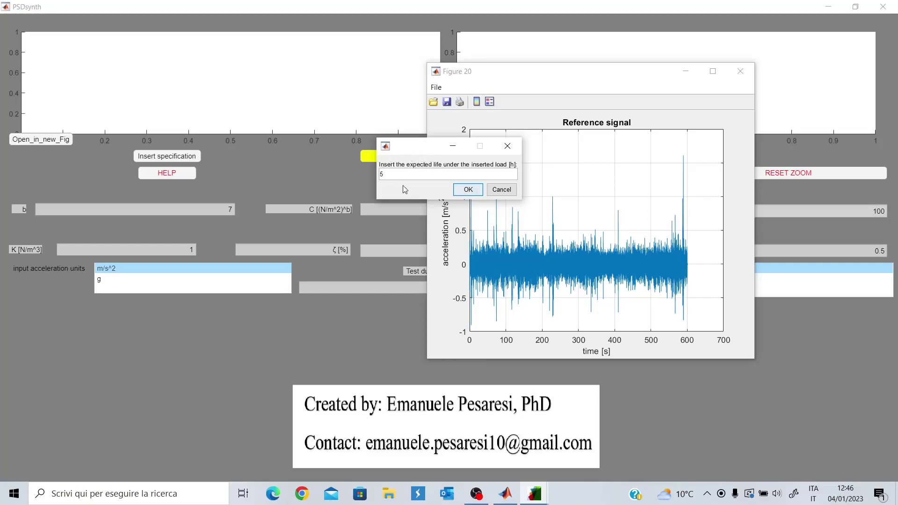
pyautogui.click(468, 189)
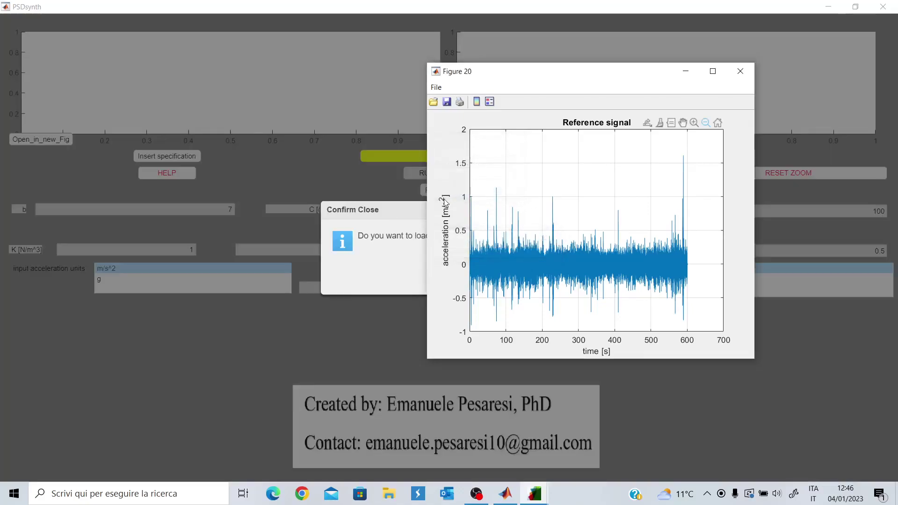
pyautogui.click(401, 214)
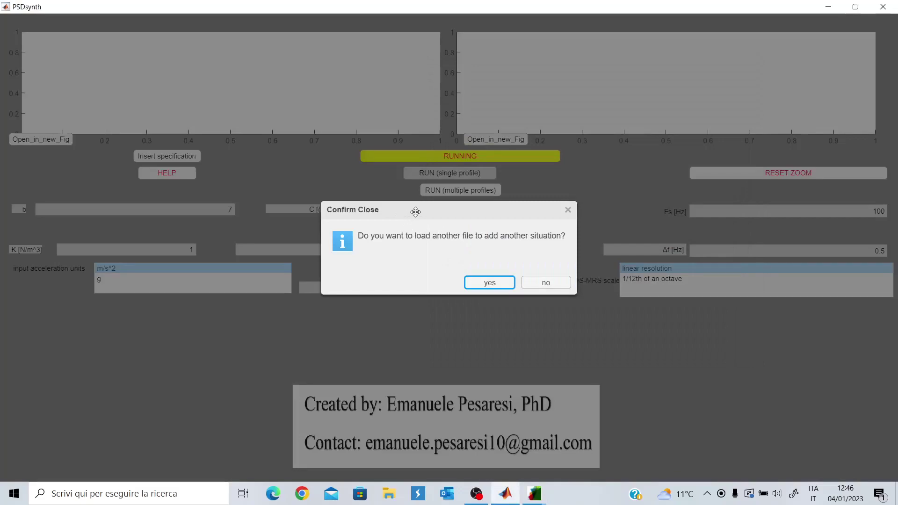
pyautogui.click(551, 284)
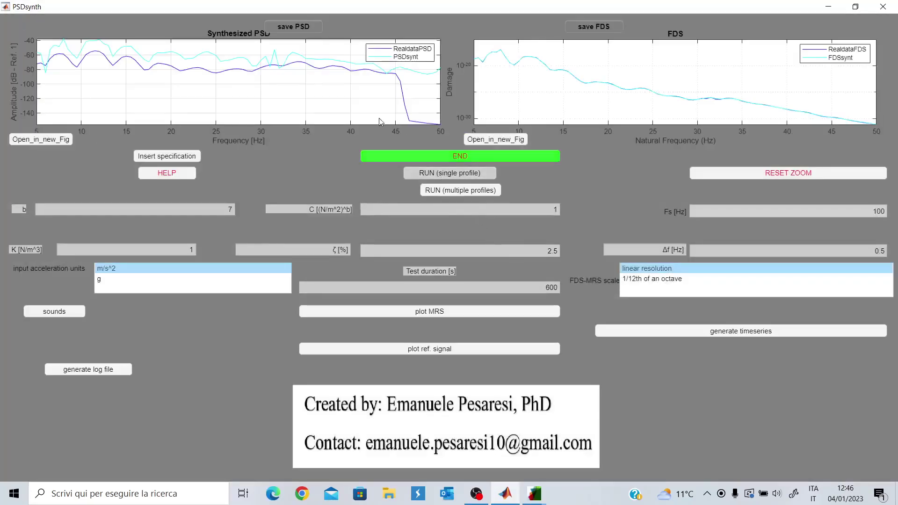
# - Open the synthesized PSD plot in a separate figure and examine it alongside the reference signal's timeseries figure
pyautogui.click(52, 141)
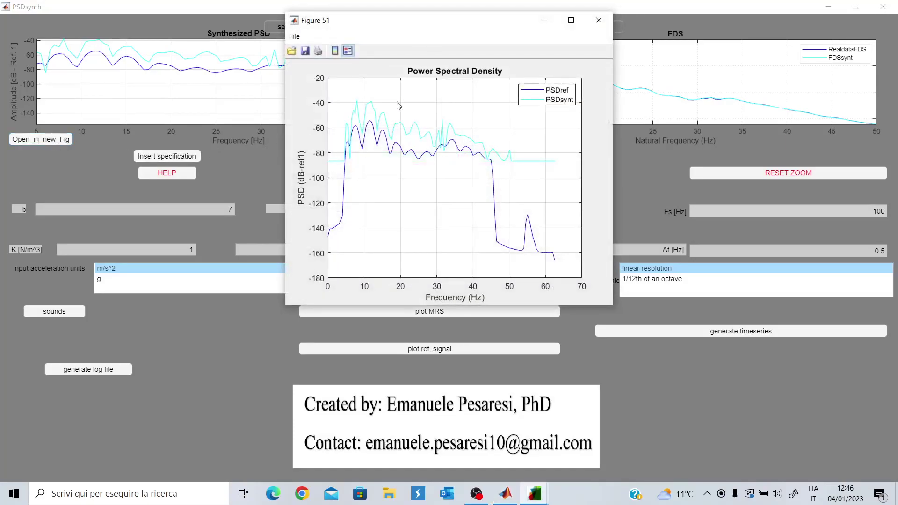
pyautogui.moveTo(428, 25); pyautogui.dragTo(406, 69)
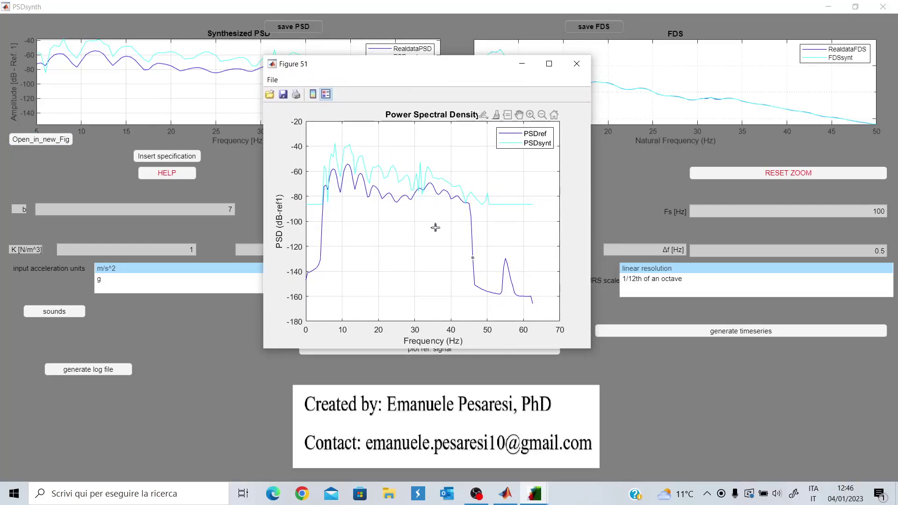
pyautogui.click(537, 493)
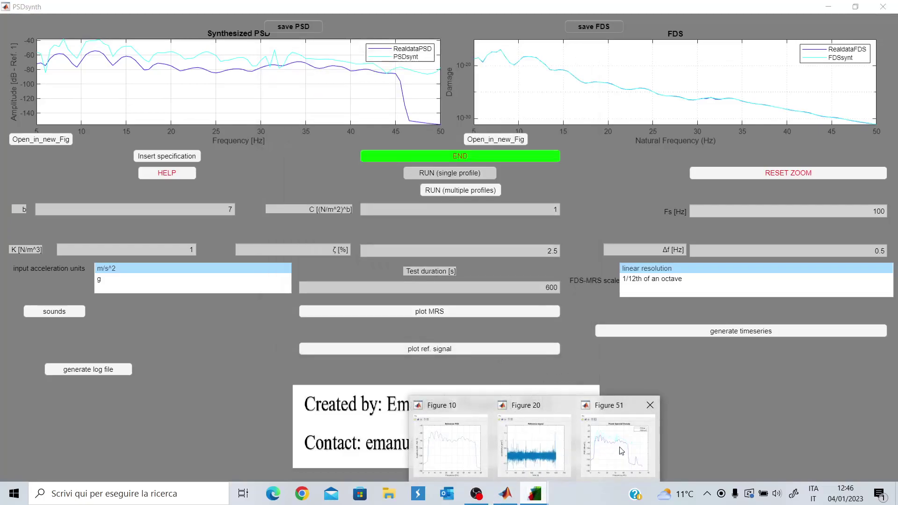
pyautogui.click(547, 444)
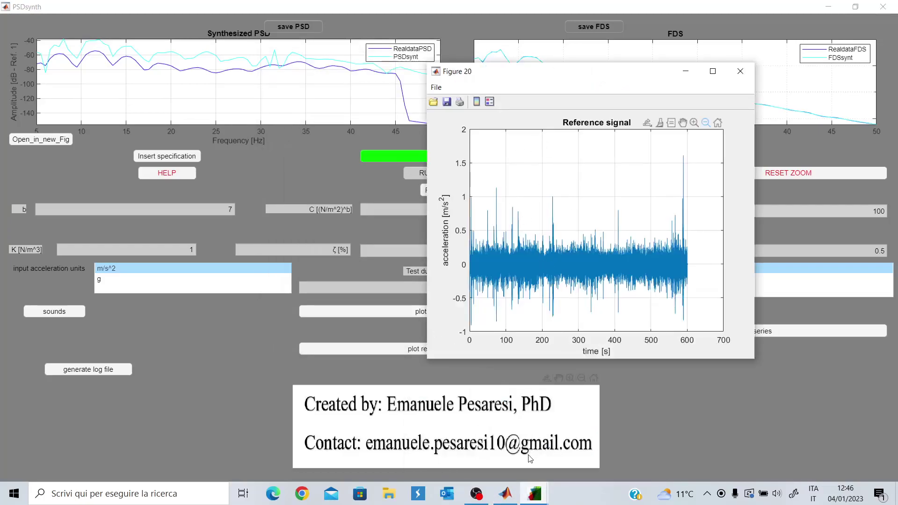
pyautogui.click(536, 493)
pyautogui.moveTo(543, 496)
pyautogui.click(617, 442)
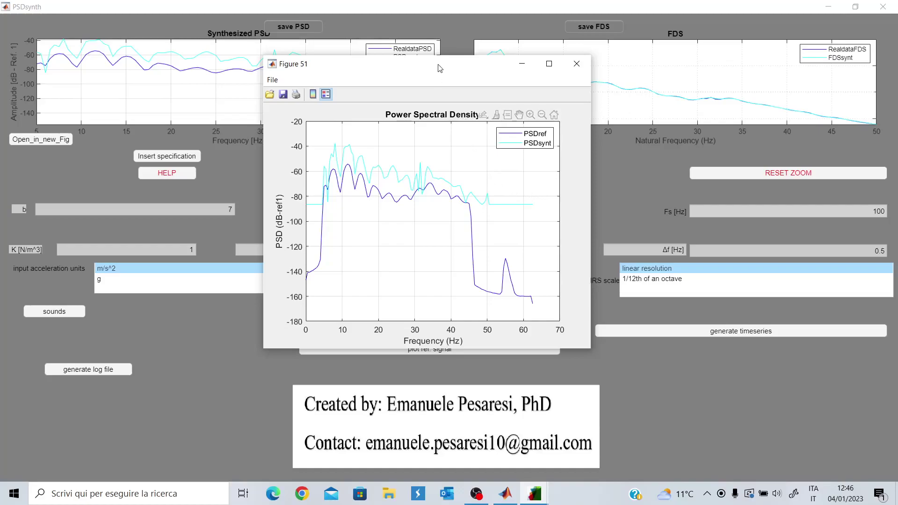
# - Examine the Power Spectral Density figure and move it aside to uncover the FDS plot's controls
pyautogui.moveTo(438, 63); pyautogui.dragTo(385, 64)
pyautogui.moveTo(275, 209)
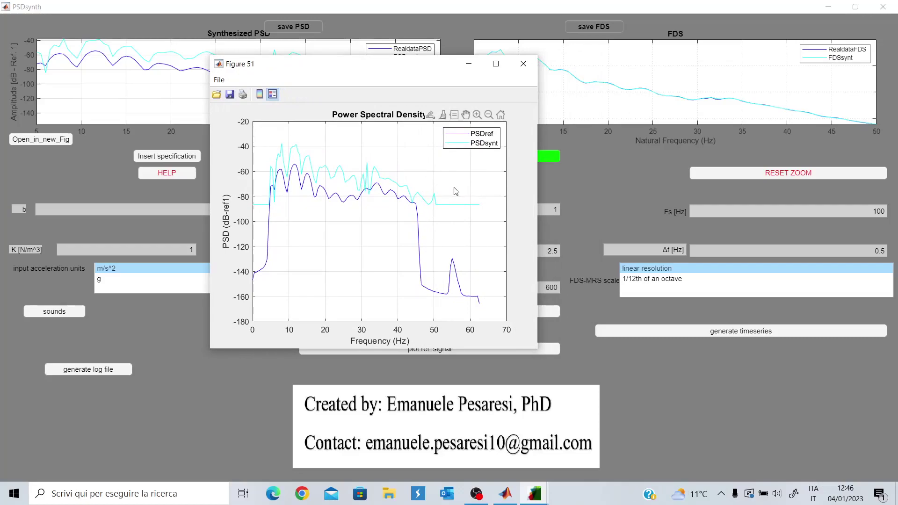
pyautogui.moveTo(394, 64); pyautogui.dragTo(233, 59)
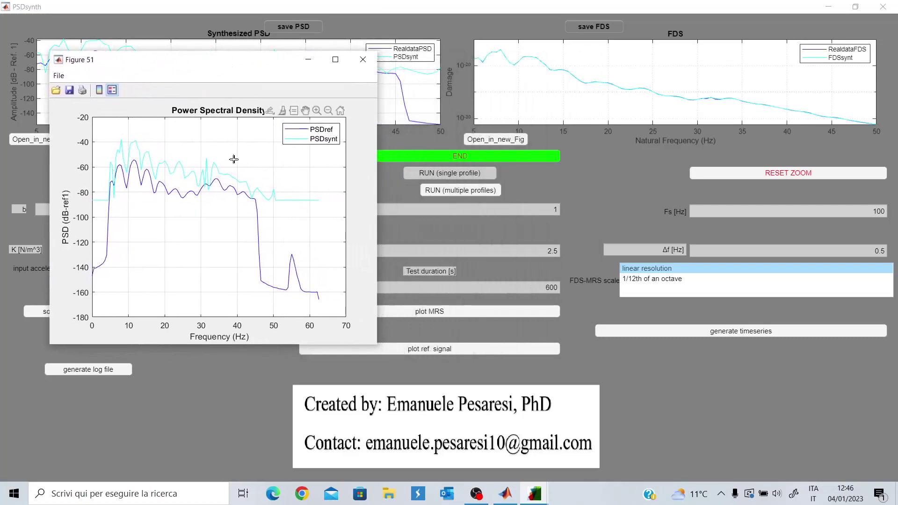
# - Open the FDS plot in a separate figure and compare the reference and synthesized damage curves at full-screen size
pyautogui.click(513, 144)
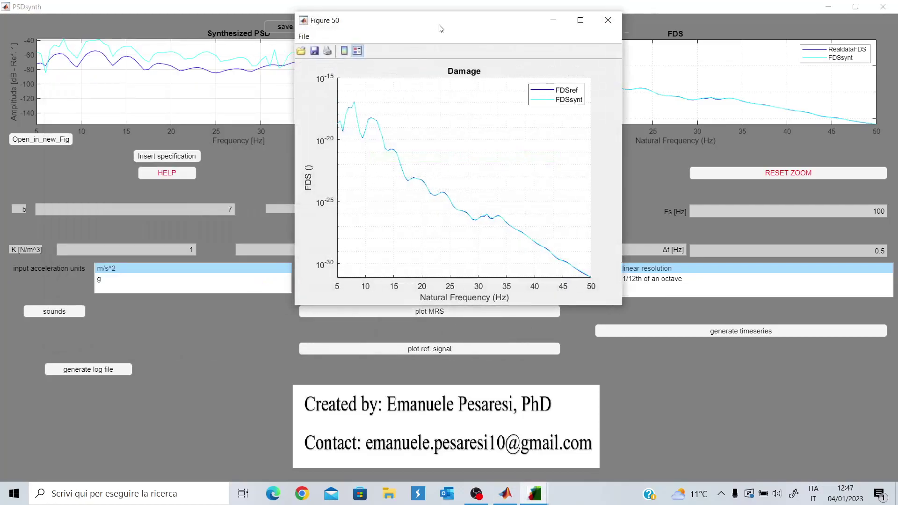
pyautogui.moveTo(441, 29); pyautogui.dragTo(146, 4)
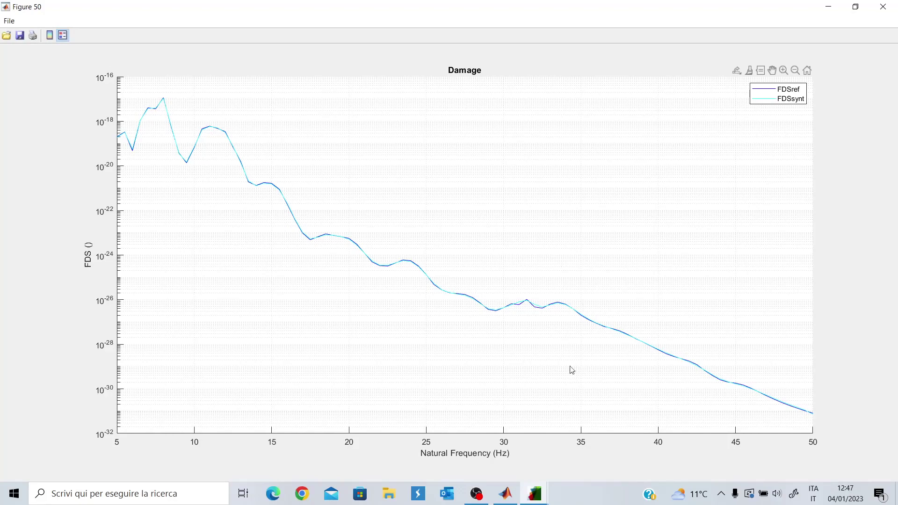
pyautogui.moveTo(491, 7); pyautogui.dragTo(532, 41)
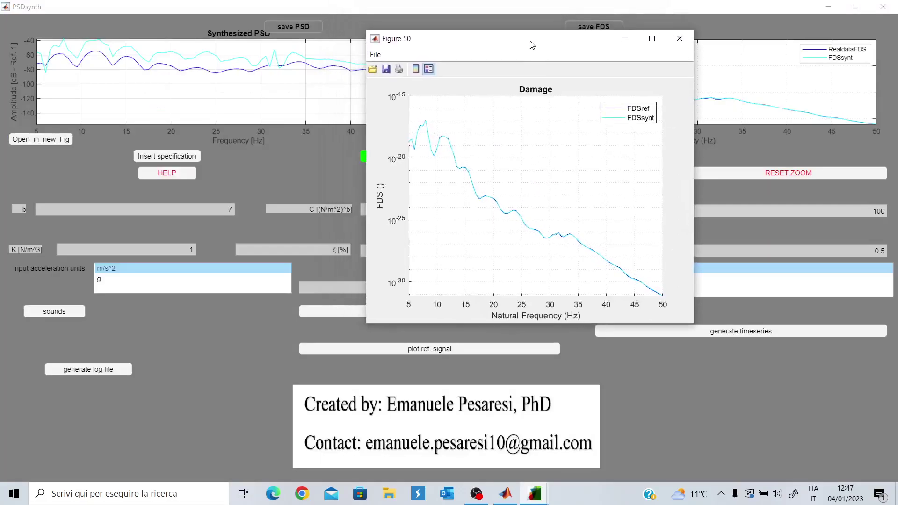
pyautogui.moveTo(550, 501)
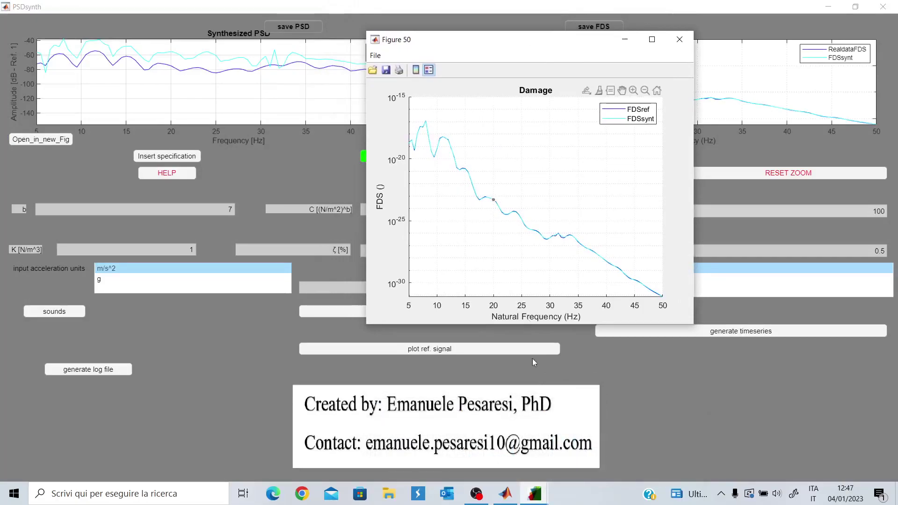
# - Bring up the Reference signal figure and arrange it alongside the Damage figure for comparison
pyautogui.click(492, 450)
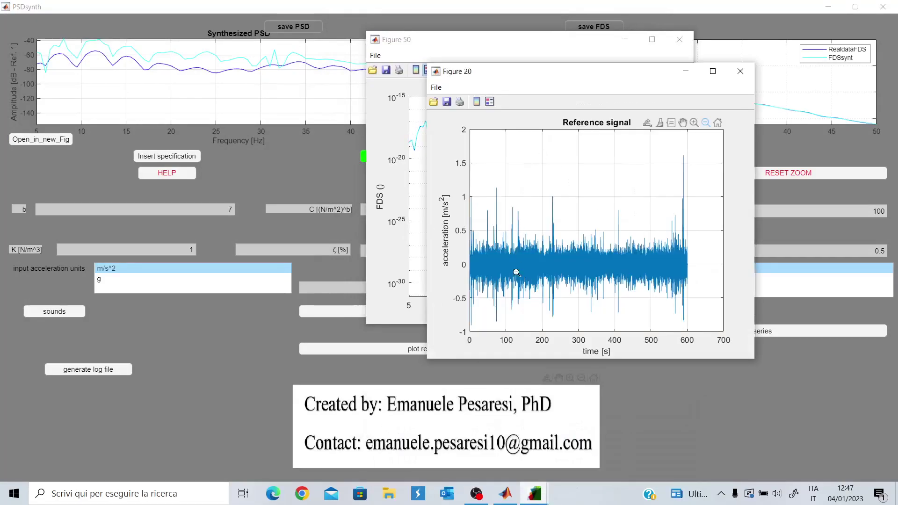
pyautogui.moveTo(577, 78); pyautogui.dragTo(208, 46)
pyautogui.click(439, 49)
pyautogui.moveTo(438, 49); pyautogui.dragTo(488, 50)
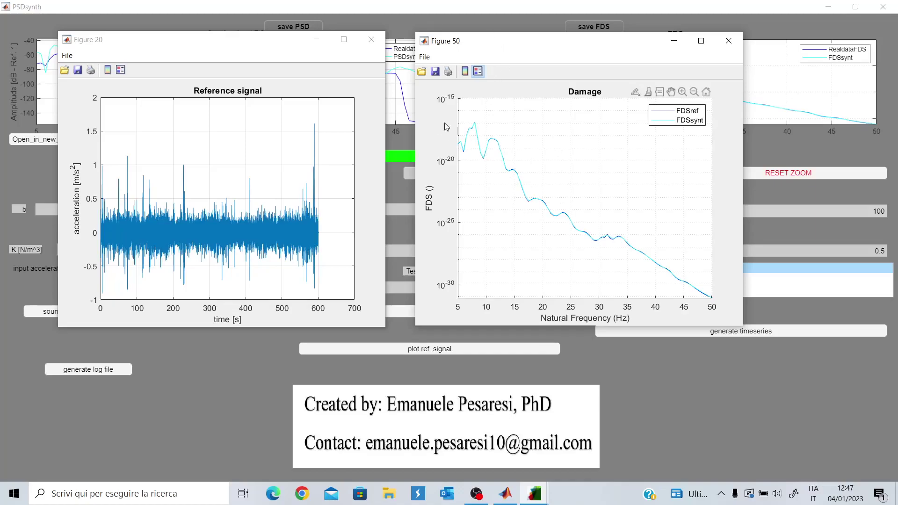
pyautogui.moveTo(257, 40); pyautogui.dragTo(317, 254)
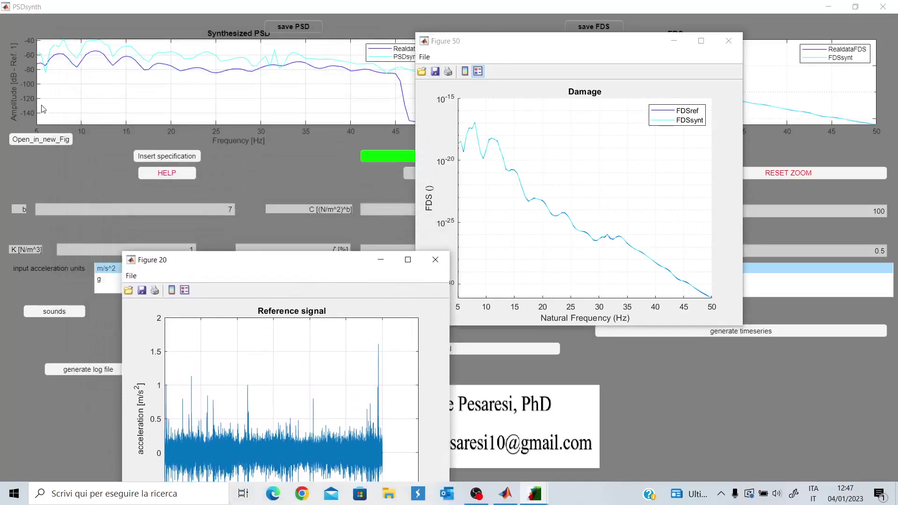
# - Bring back the separate Power Spectral Density figure, inspect a curve point around 25 Hz, and return to the main window
pyautogui.click(53, 139)
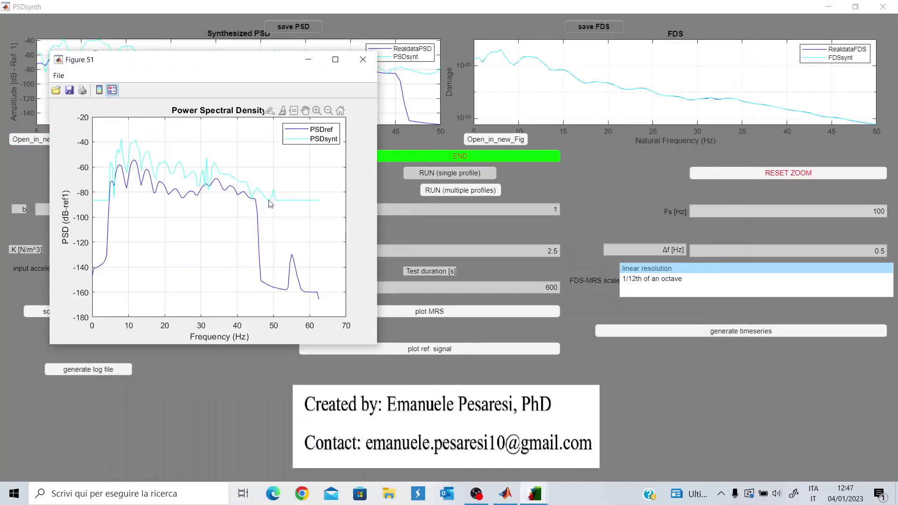
pyautogui.moveTo(209, 59); pyautogui.dragTo(347, 47)
pyautogui.moveTo(235, 169)
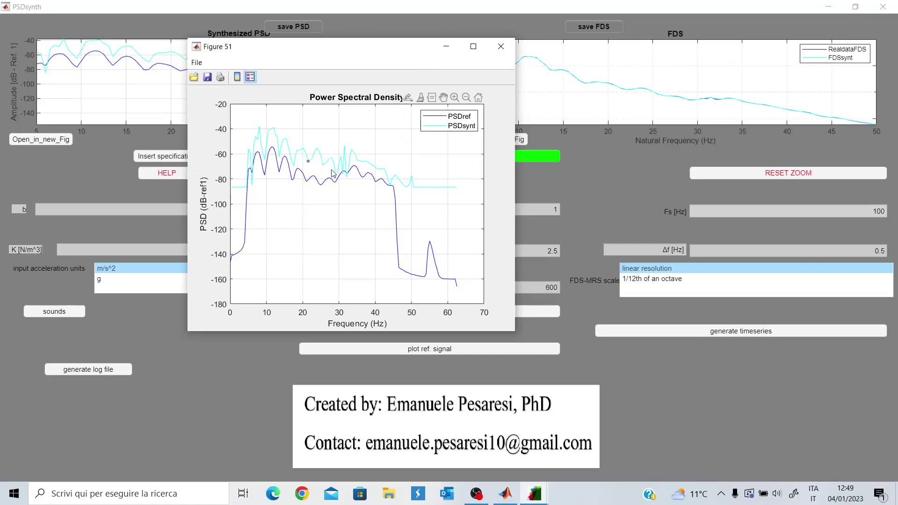
pyautogui.moveTo(332, 162)
pyautogui.moveTo(316, 148)
pyautogui.click(323, 166)
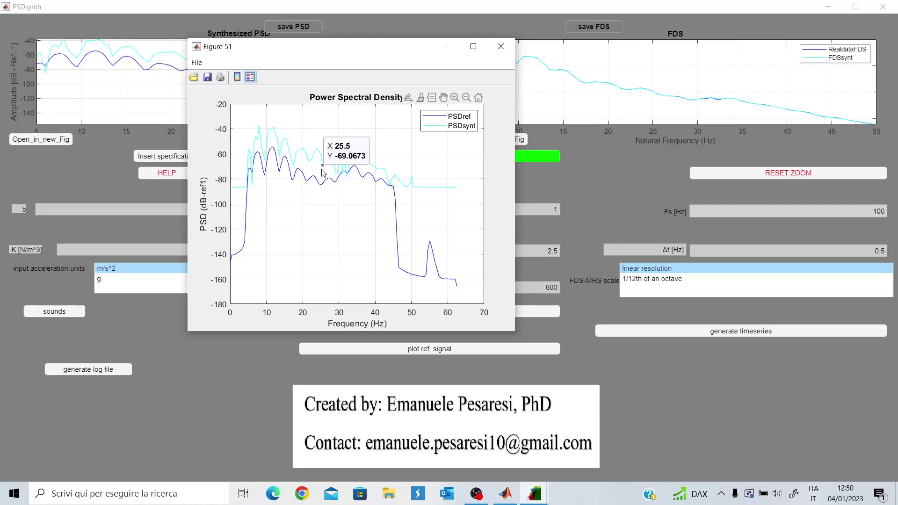
pyautogui.click(80, 140)
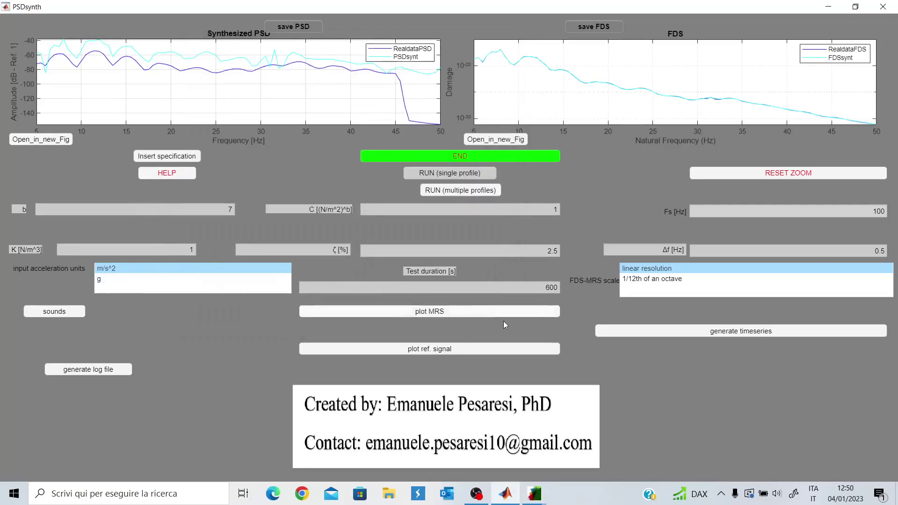
# - Plot the reference signal, inspect its peaks around 590 s up close, and restore the full time range
pyautogui.click(444, 348)
pyautogui.moveTo(478, 20); pyautogui.dragTo(307, 38)
pyautogui.moveTo(376, 86)
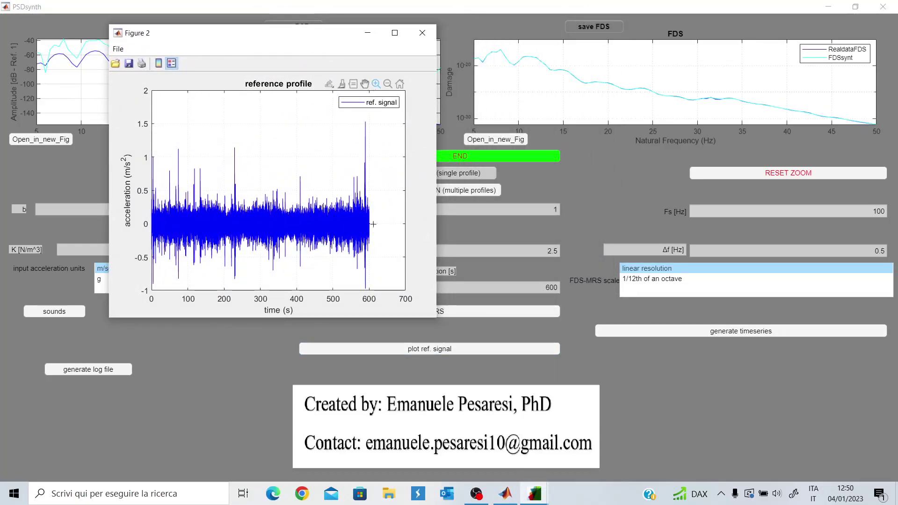
pyautogui.moveTo(382, 280); pyautogui.dragTo(343, 116)
pyautogui.moveTo(337, 280); pyautogui.dragTo(248, 91)
pyautogui.click(387, 84)
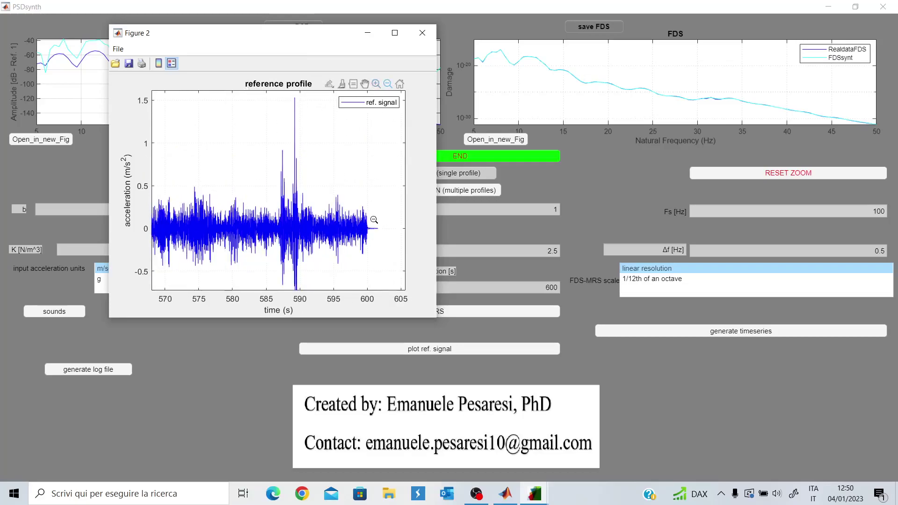
pyautogui.doubleClick(375, 220)
pyautogui.moveTo(281, 33); pyautogui.dragTo(242, 157)
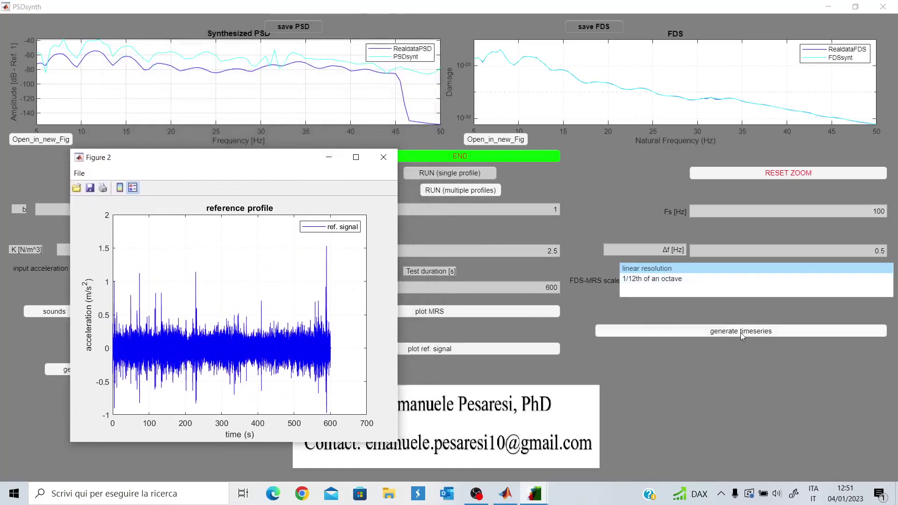
# - Generate the synthesized timeseries and view its PSD with the reference and synthesized PSDs in the separate figure
pyautogui.click(742, 333)
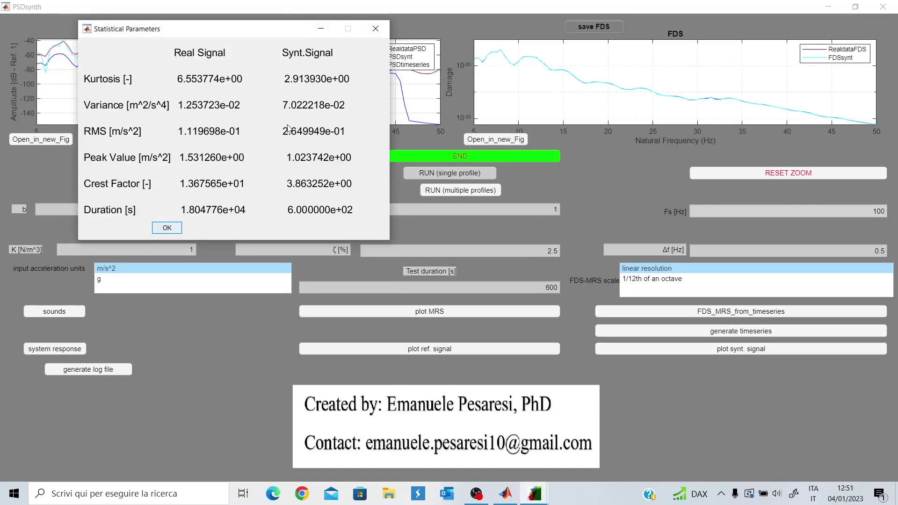
pyautogui.click(321, 29)
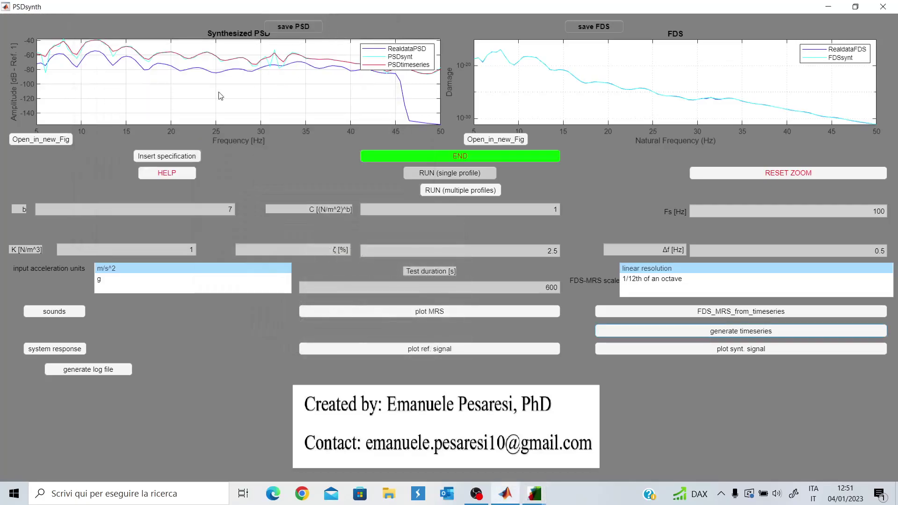
pyautogui.click(47, 140)
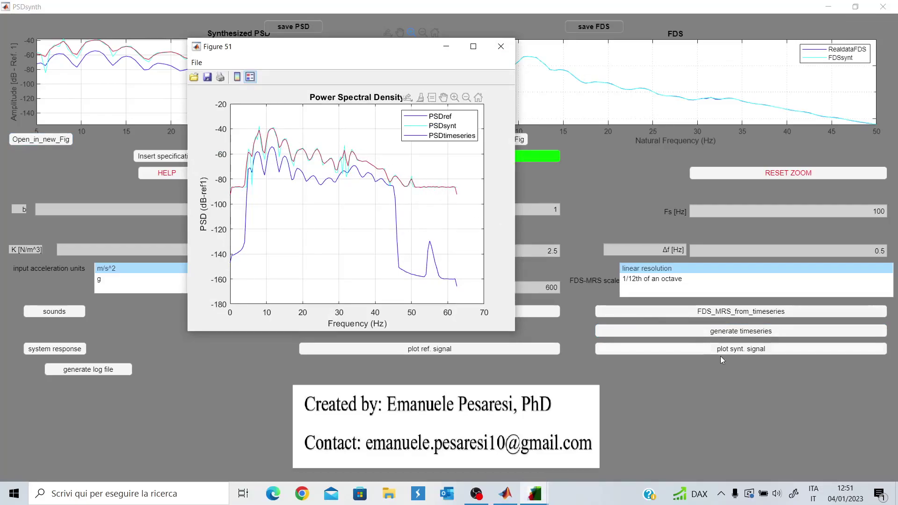
pyautogui.moveTo(386, 50); pyautogui.dragTo(247, 53)
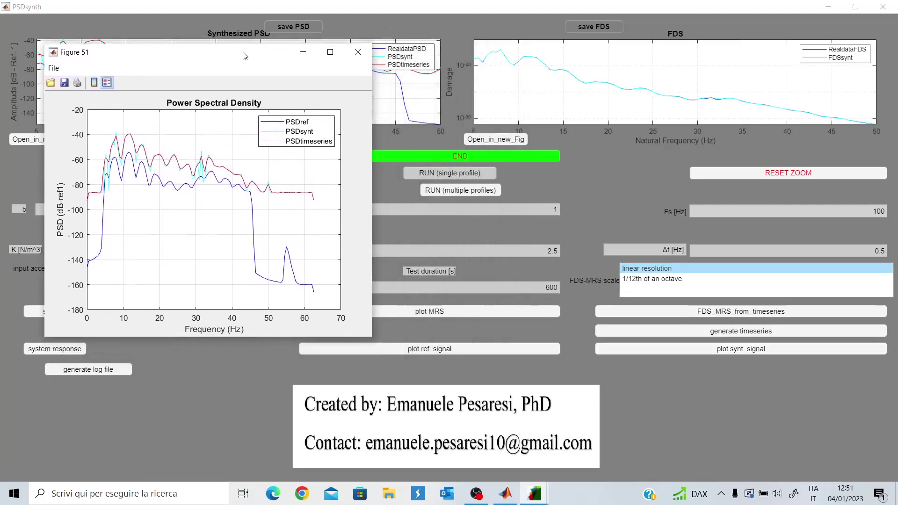
# - Plot the synthesized signal, place its figure beside the reference profile, and enlarge the first 100 s
pyautogui.click(688, 354)
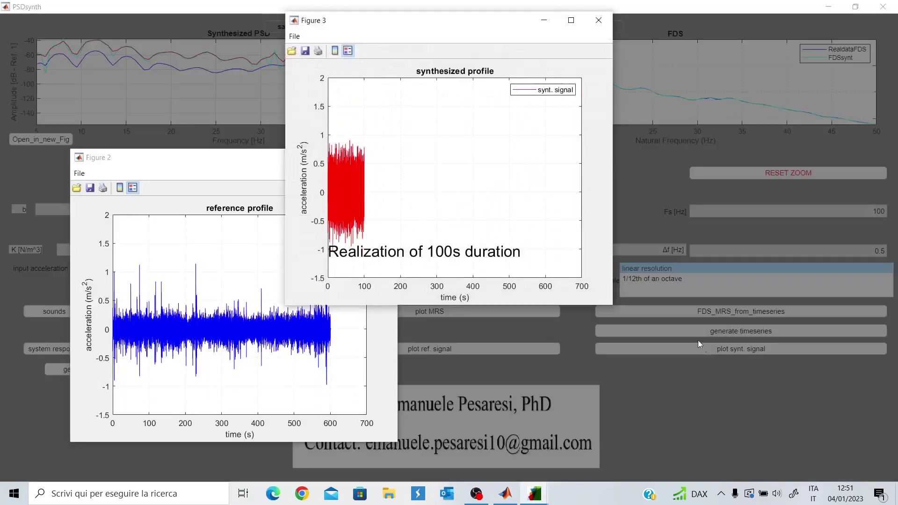
pyautogui.moveTo(328, 20); pyautogui.dragTo(458, 137)
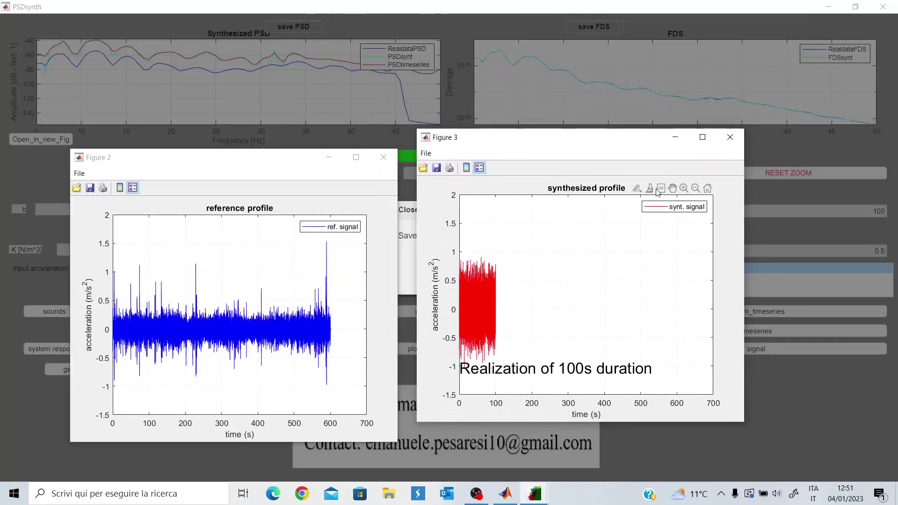
pyautogui.click(684, 188)
pyautogui.moveTo(499, 362); pyautogui.dragTo(440, 256)
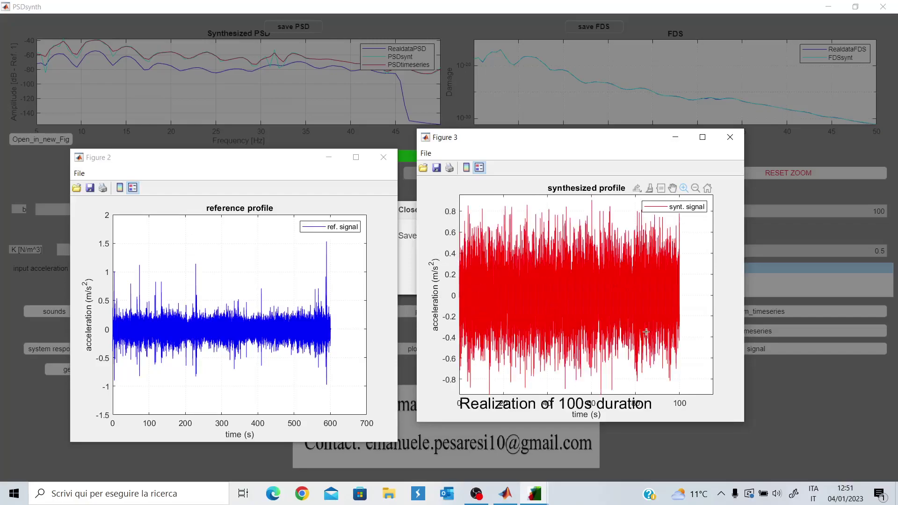
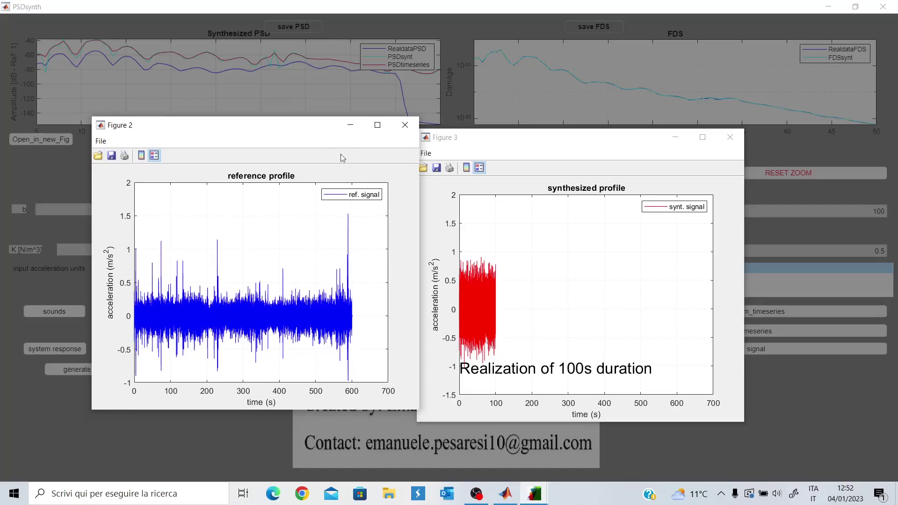
# - Examine the central amplitude band of the reference profile over its whole duration, then restore the full plot
pyautogui.click(359, 176)
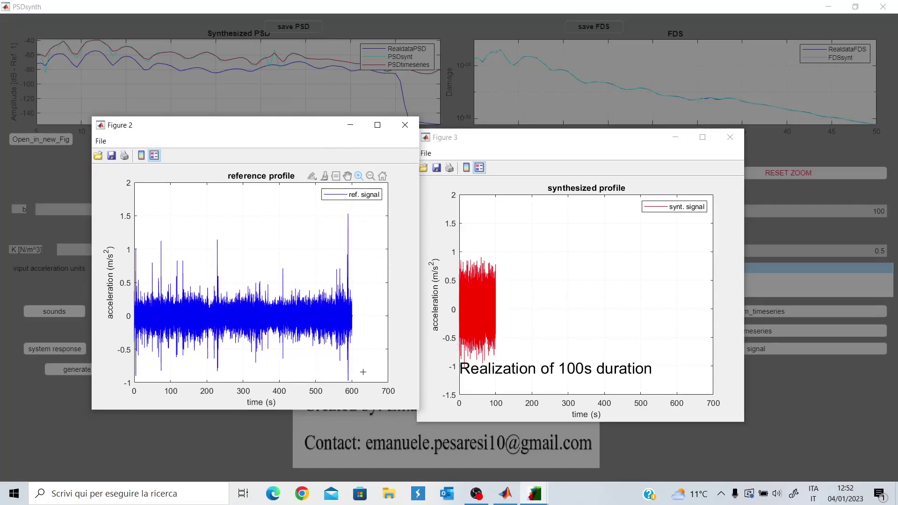
pyautogui.moveTo(363, 372); pyautogui.dragTo(125, 267)
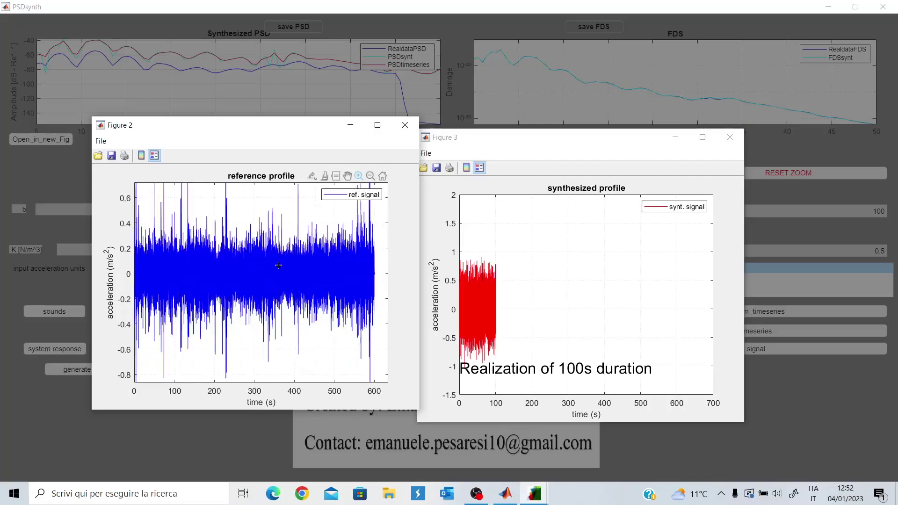
pyautogui.click(371, 176)
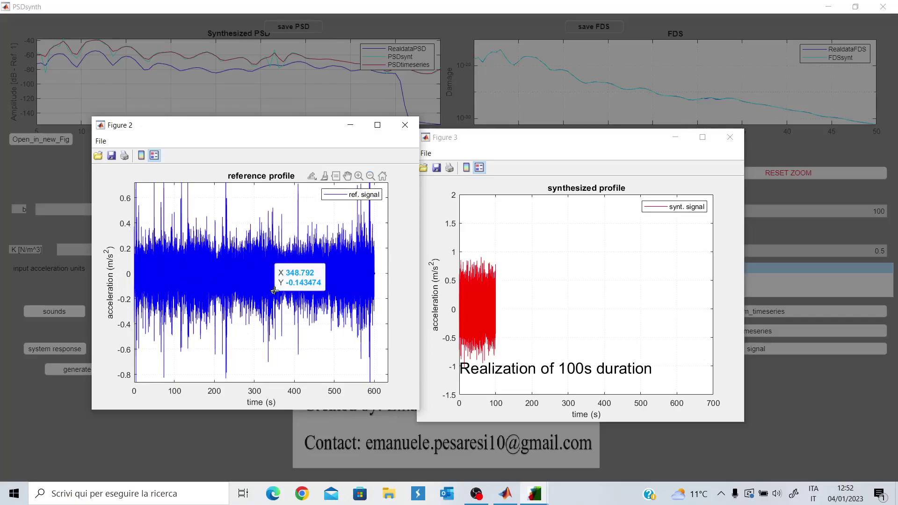
pyautogui.click(350, 248)
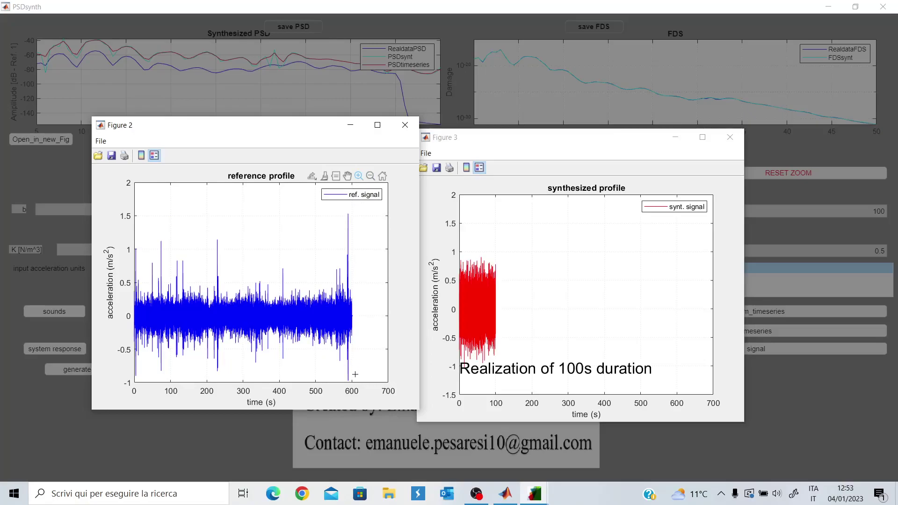
# - Inspect the reference profile's closing section from about 578 to 599 s, then restore the full plot
pyautogui.moveTo(355, 374); pyautogui.dragTo(317, 197)
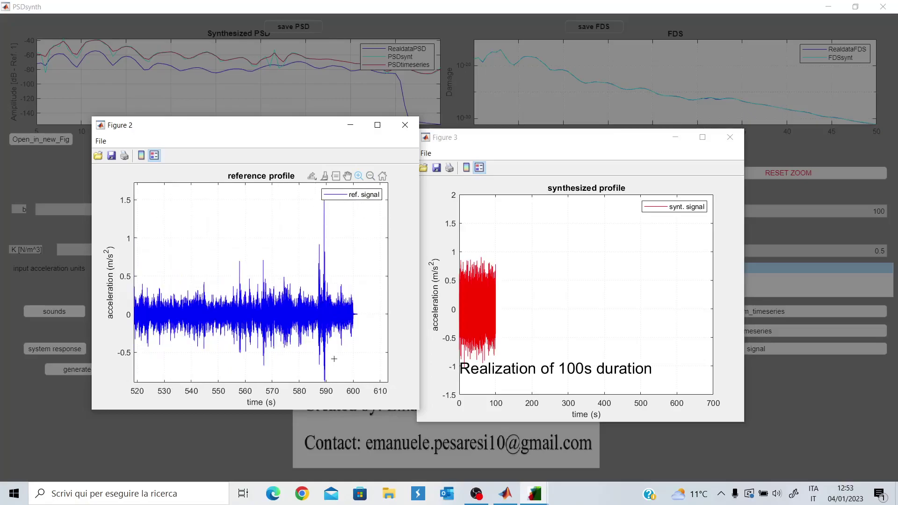
pyautogui.moveTo(351, 371); pyautogui.dragTo(290, 201)
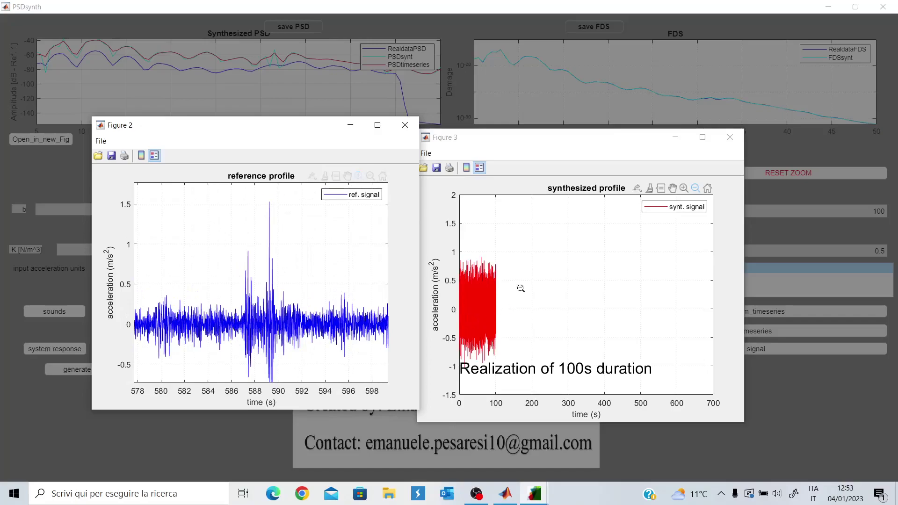
pyautogui.doubleClick(354, 271)
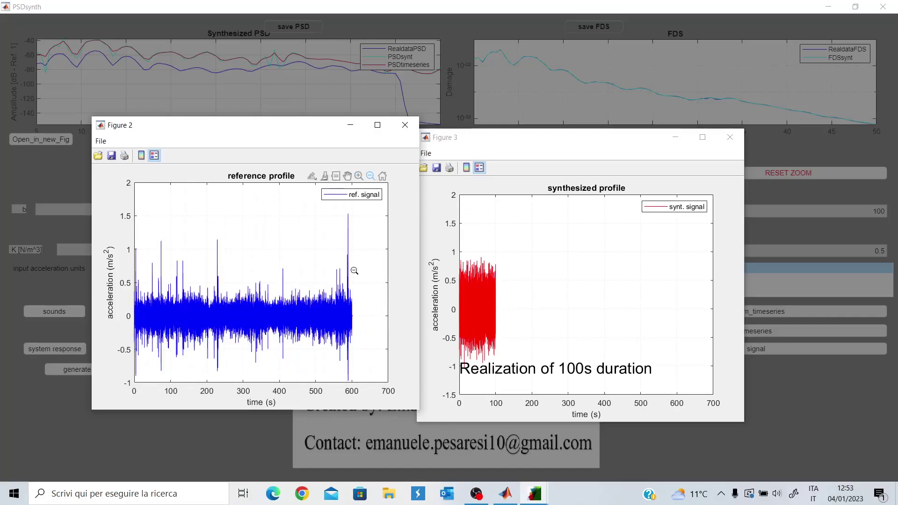
# - Inspect the synthesized profile's 100 s realization up close and restore its full axes
pyautogui.click(445, 365)
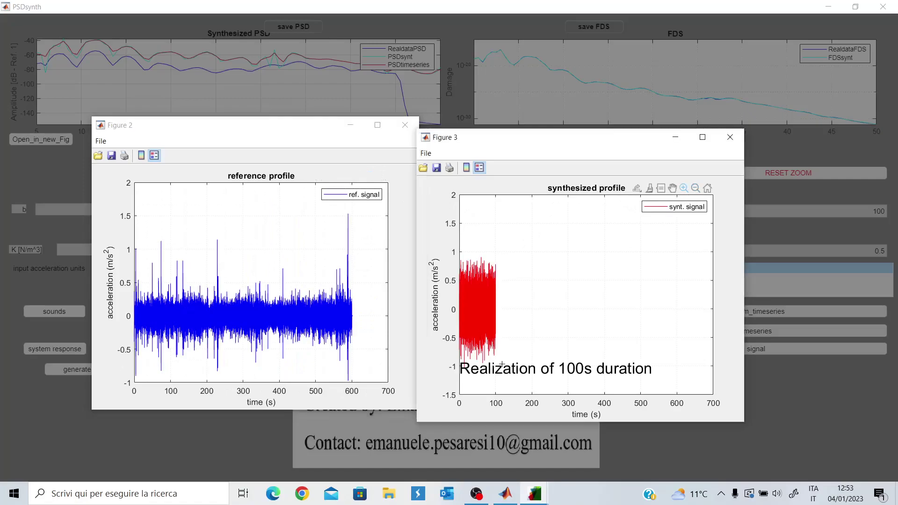
pyautogui.moveTo(508, 367); pyautogui.dragTo(460, 241)
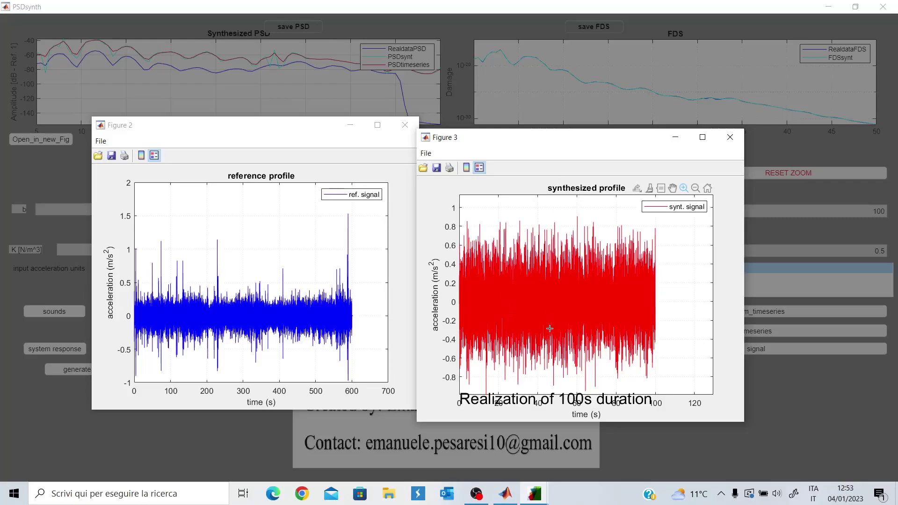
pyautogui.click(696, 188)
pyautogui.click(631, 257)
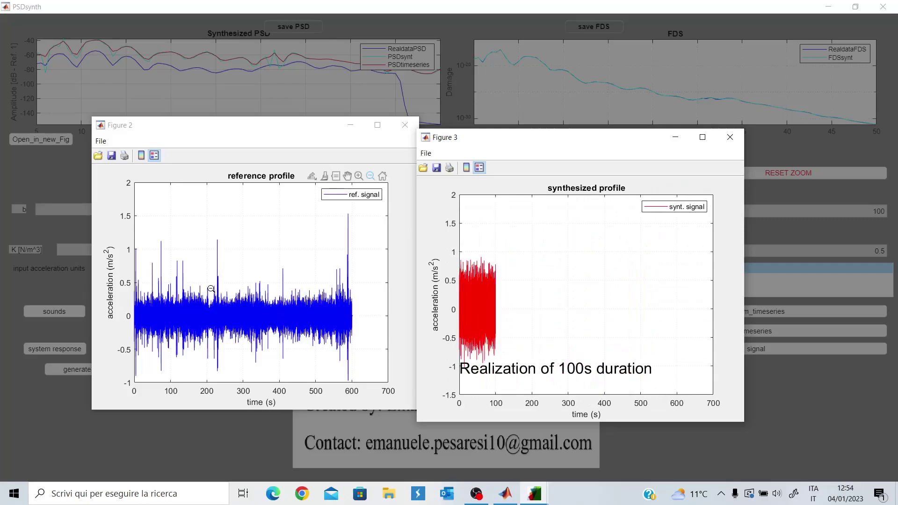
# - Inspect the reference profile between about 194 and 242 s, then restore the full plot
pyautogui.click(358, 176)
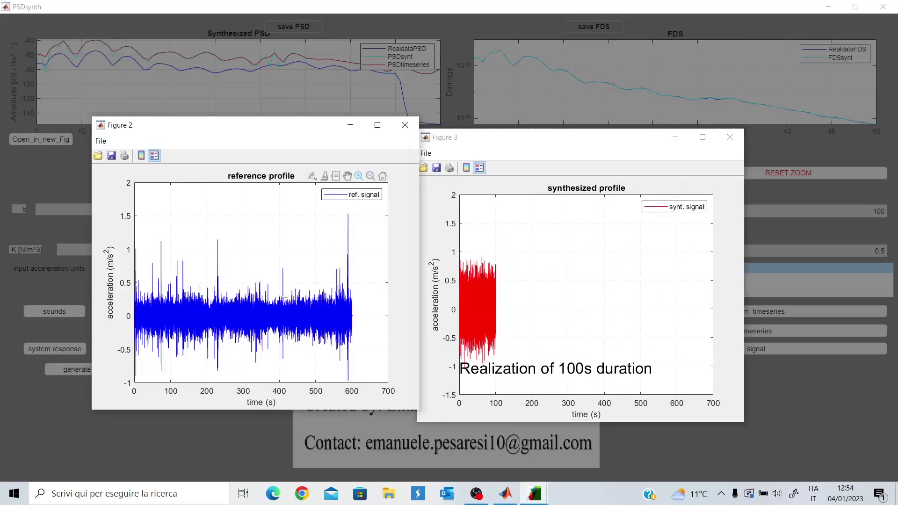
pyautogui.moveTo(220, 368); pyautogui.dragTo(204, 212)
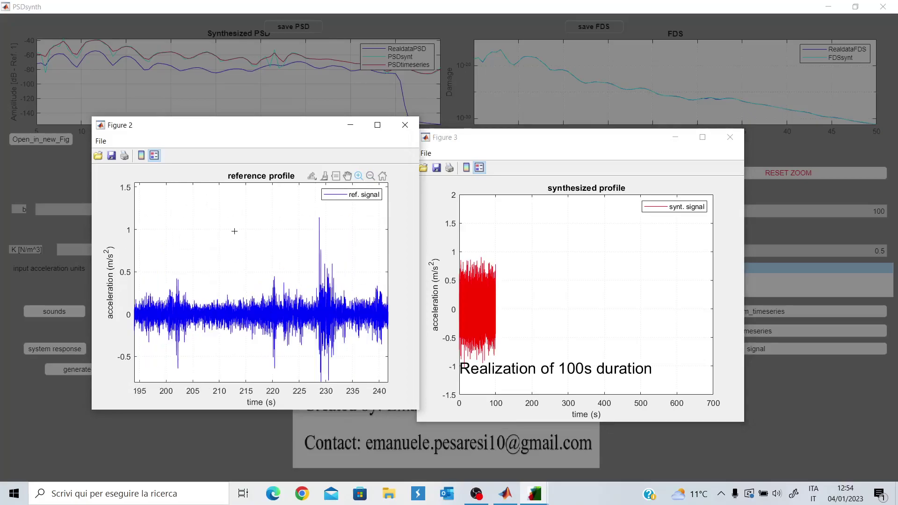
pyautogui.click(370, 176)
pyautogui.click(380, 290)
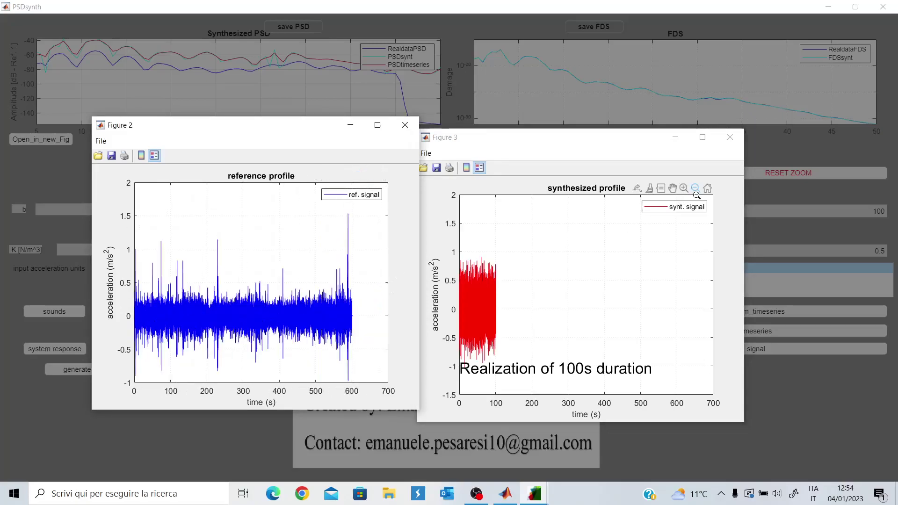
# - Move the synthesized and reference profile figures apart and decline saving the synthesized signal
pyautogui.moveTo(475, 143); pyautogui.dragTo(599, 153)
pyautogui.moveTo(320, 132); pyautogui.dragTo(201, 156)
pyautogui.click(468, 252)
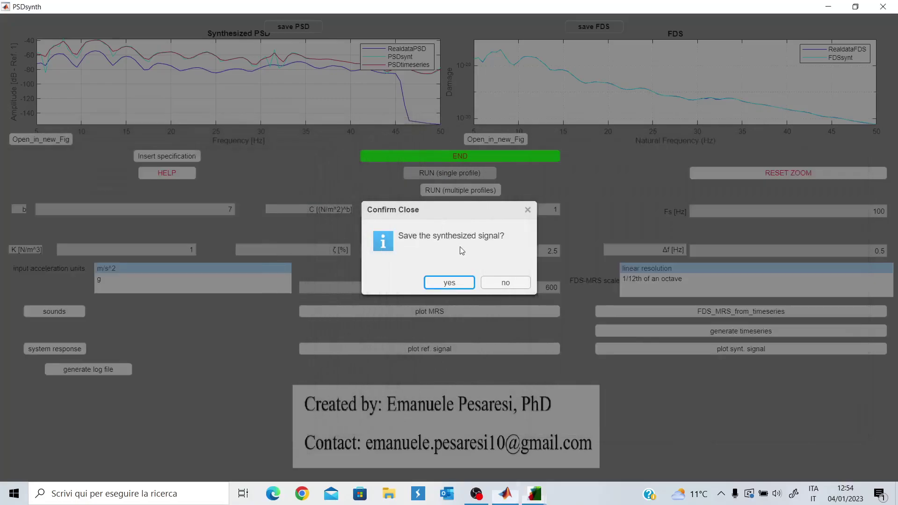
pyautogui.click(506, 283)
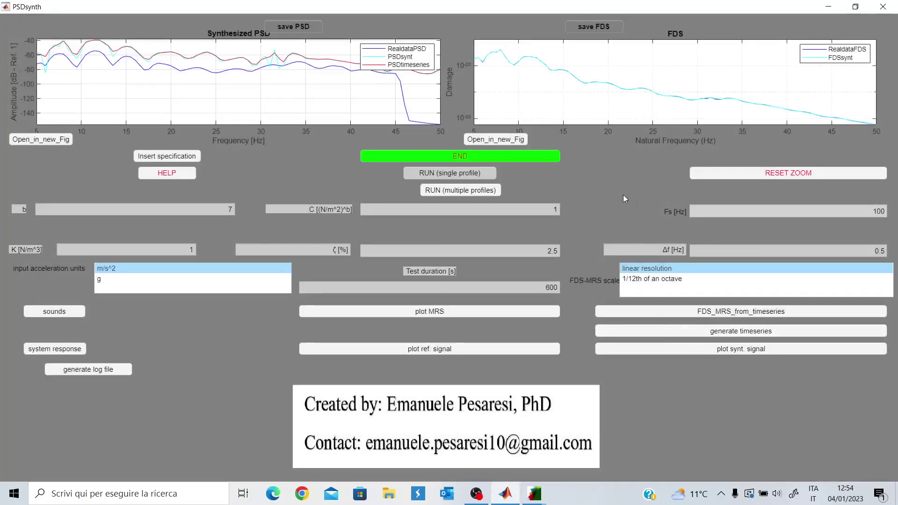
# - Minimize the synthesized profile figure and calculate the FDS and MRS from the timeseries with the time domain calculation
pyautogui.click(533, 496)
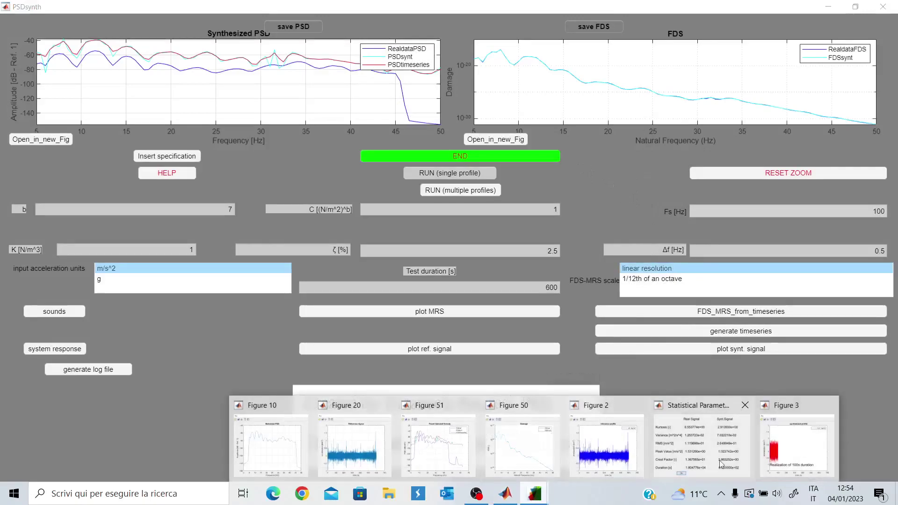
pyautogui.click(451, 435)
pyautogui.moveTo(465, 130); pyautogui.dragTo(291, 108)
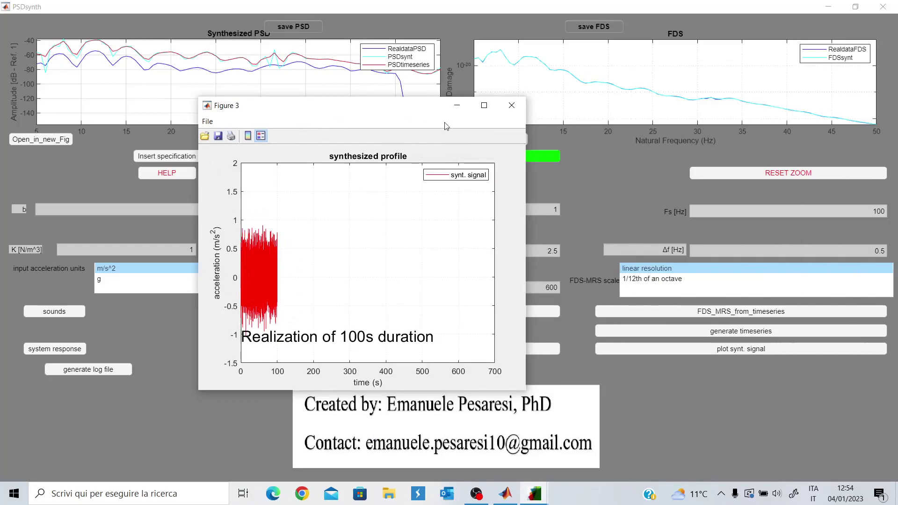
pyautogui.click(457, 105)
pyautogui.click(724, 312)
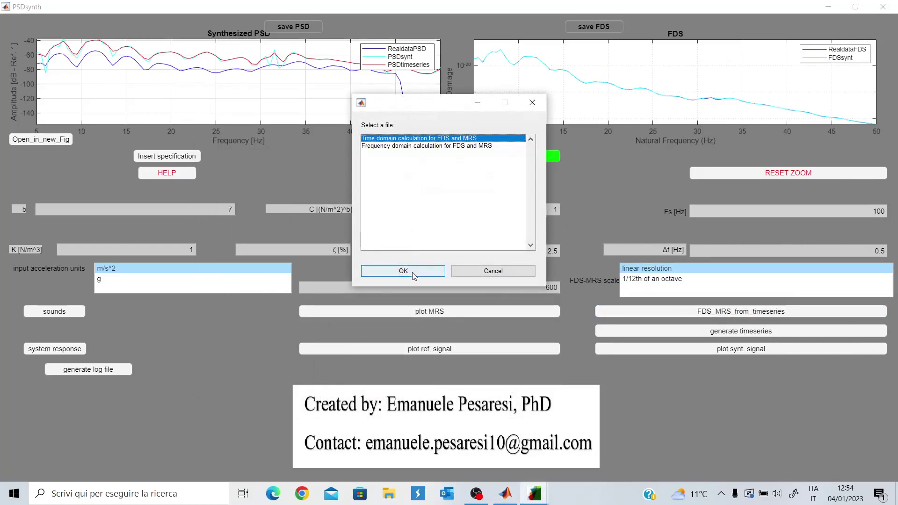
pyautogui.click(412, 272)
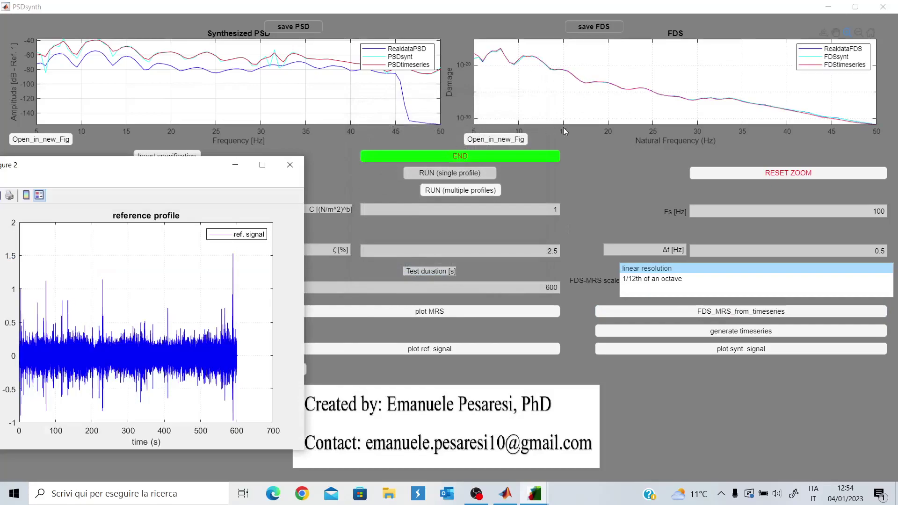
# - View the FDS plot in a separate figure, compare its reference, synthesized and timeseries curves, and close the figure
pyautogui.click(521, 140)
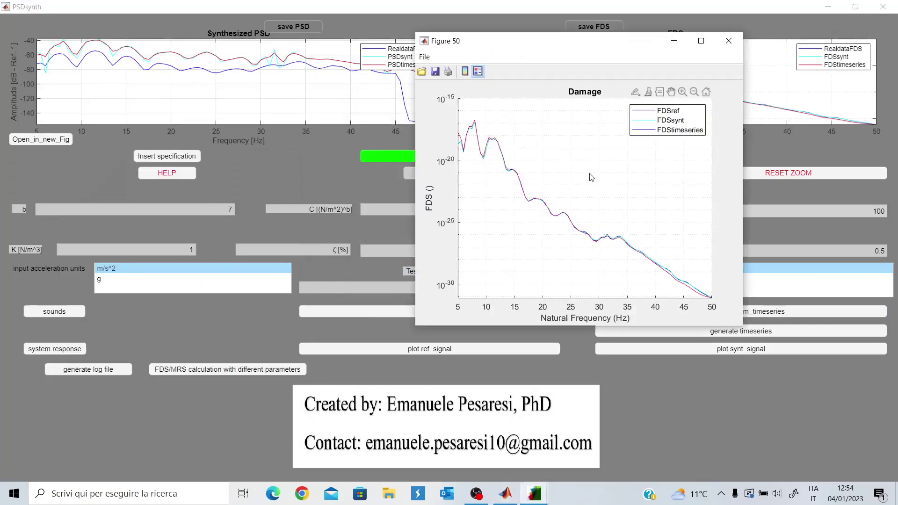
pyautogui.moveTo(682, 40); pyautogui.dragTo(503, 46)
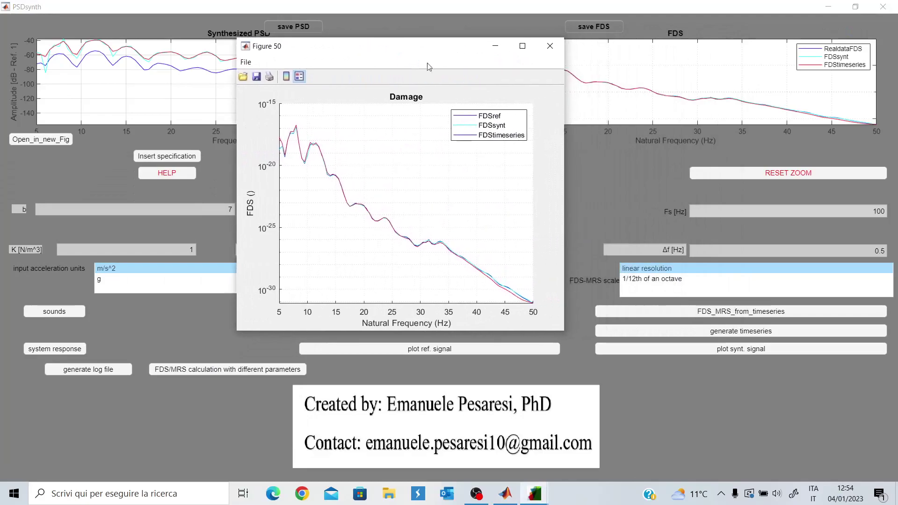
pyautogui.moveTo(297, 174)
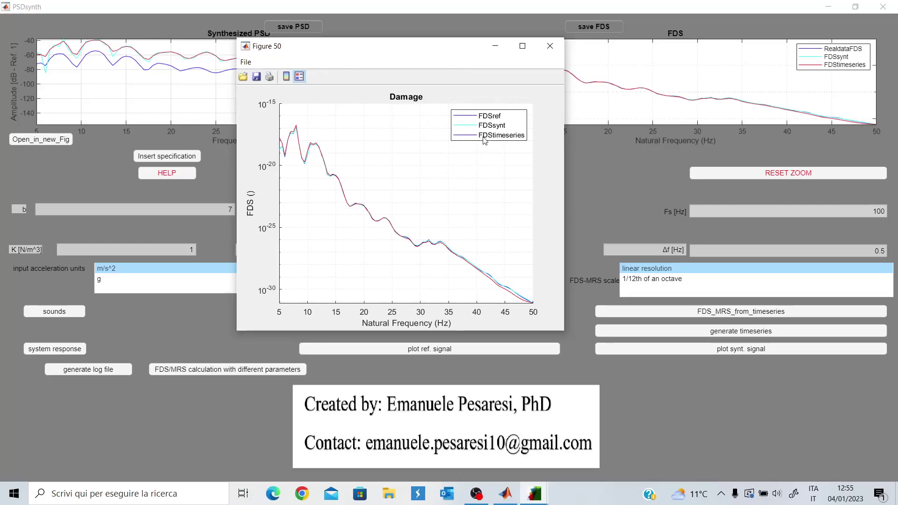
pyautogui.moveTo(495, 140)
pyautogui.mouseDown()
pyautogui.moveTo(505, 139)
pyautogui.moveTo(486, 132)
pyautogui.mouseUp()
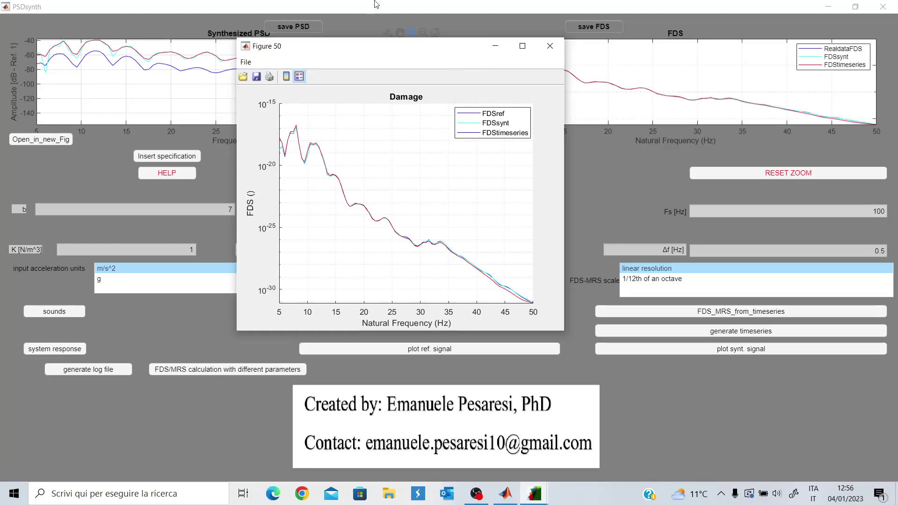
pyautogui.click(550, 45)
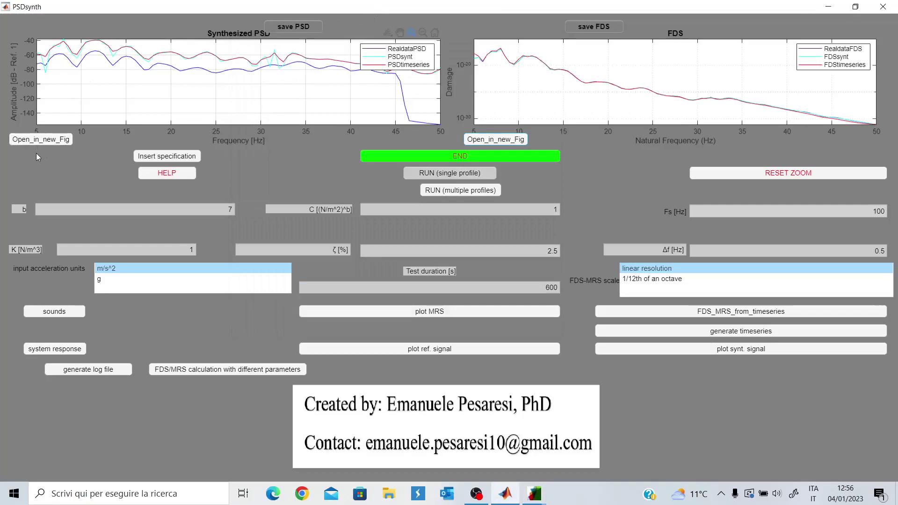
# - Open the PSD plot in a separate figure and bring up the synthesized profile figure alongside it for comparison
pyautogui.click(29, 139)
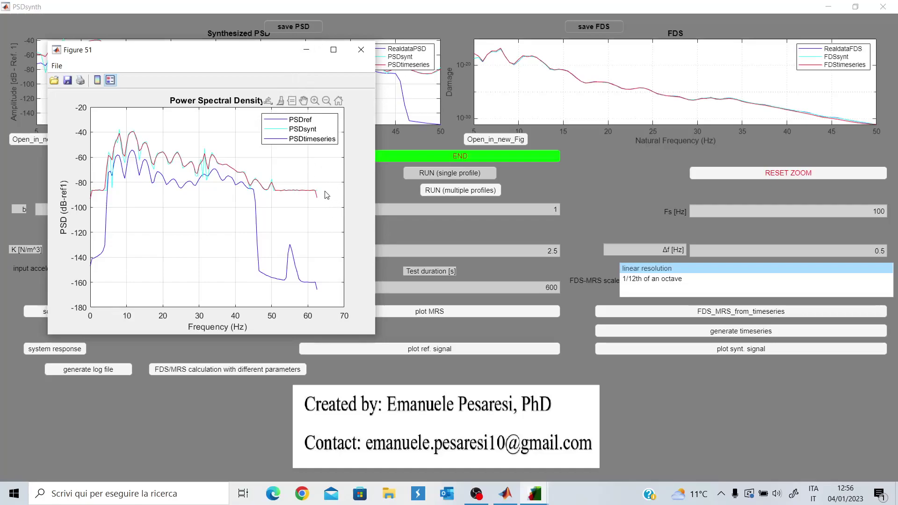
pyautogui.click(535, 494)
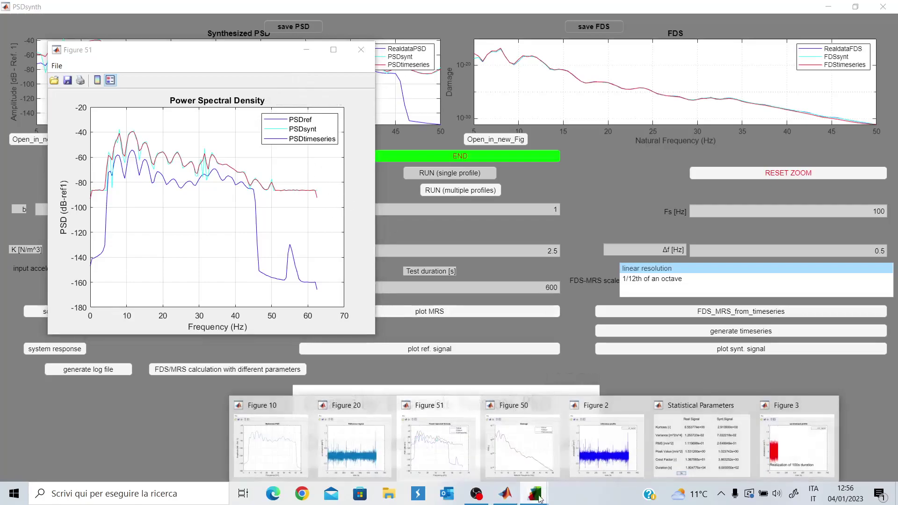
pyautogui.click(810, 449)
pyautogui.moveTo(374, 96); pyautogui.dragTo(542, 46)
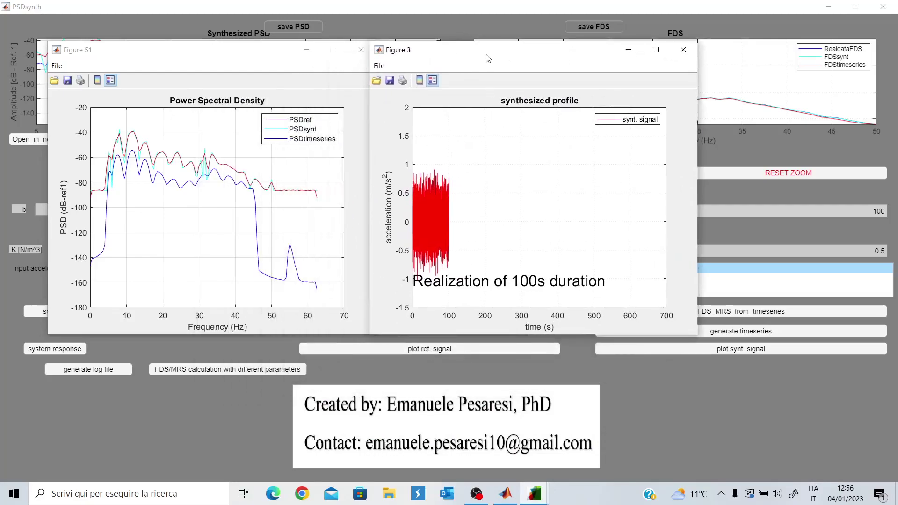
pyautogui.moveTo(487, 58); pyautogui.dragTo(534, 65)
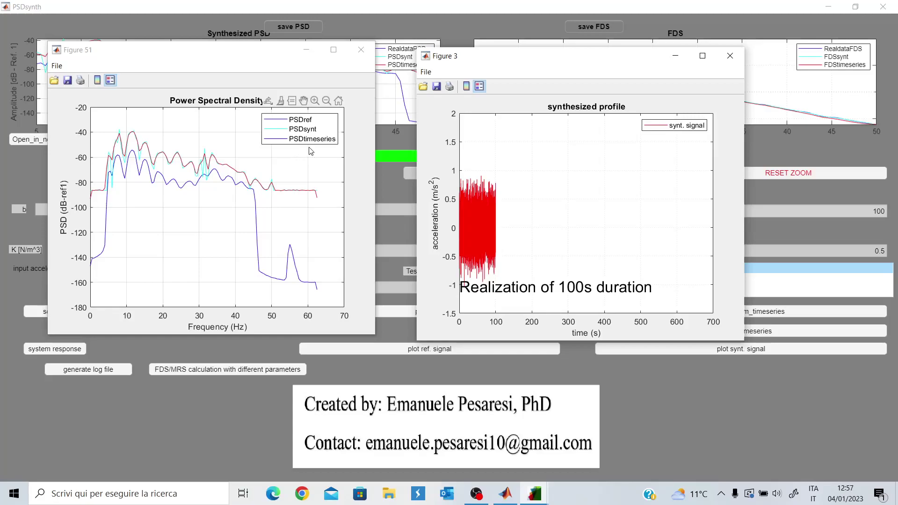
pyautogui.moveTo(463, 62); pyautogui.dragTo(428, 256)
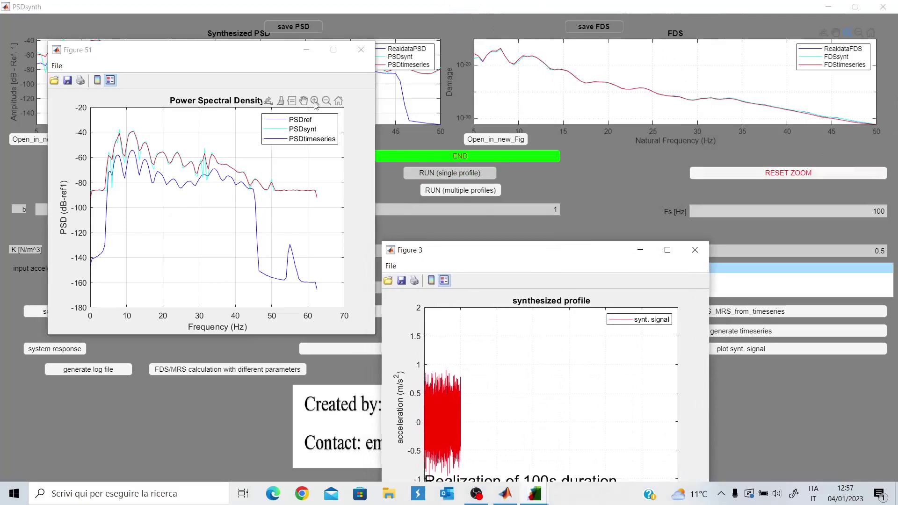
# - Enlarge the PSD curves below about 42 Hz, between about -90 and -35 dB, then restore the full plot
pyautogui.click(315, 101)
pyautogui.moveTo(329, 216); pyautogui.dragTo(92, 120)
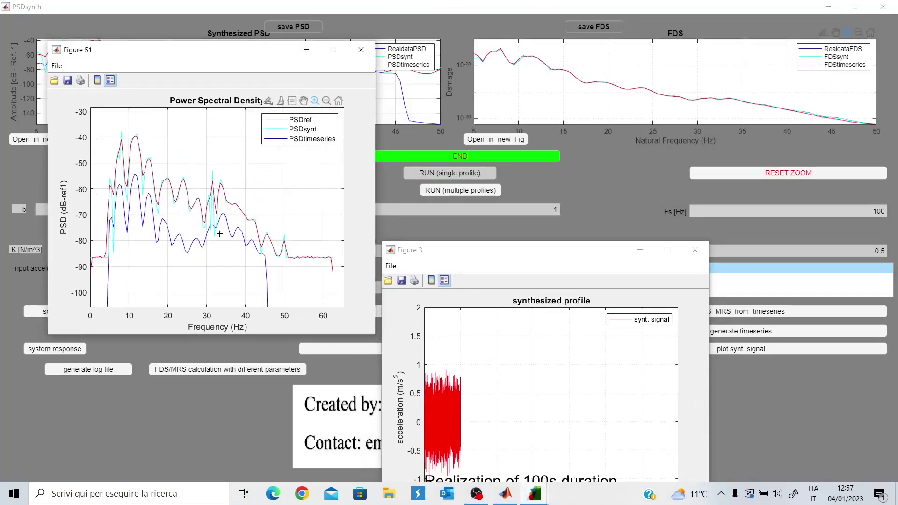
pyautogui.moveTo(251, 264); pyautogui.dragTo(96, 117)
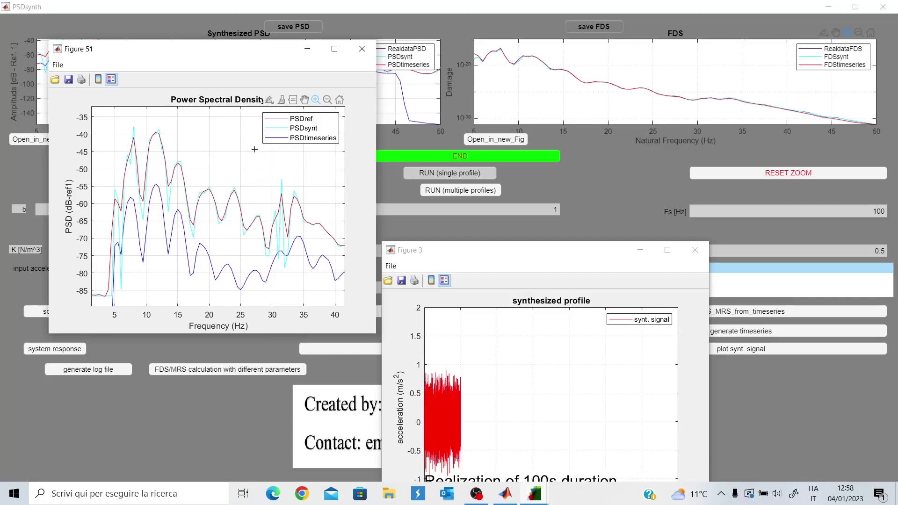
pyautogui.click(328, 99)
pyautogui.click(274, 164)
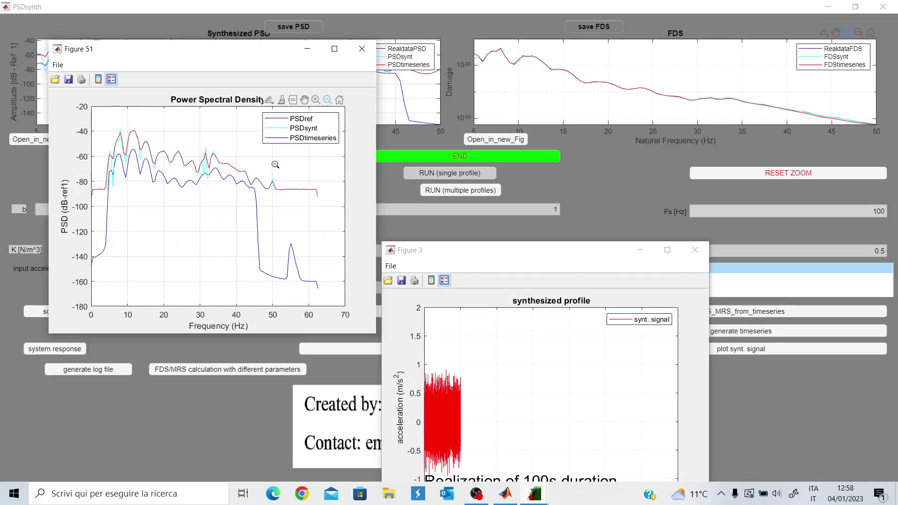
# - Compare the synthesized profile side by side with the PSD plot, then close both figures
pyautogui.moveTo(470, 253); pyautogui.dragTo(466, 51)
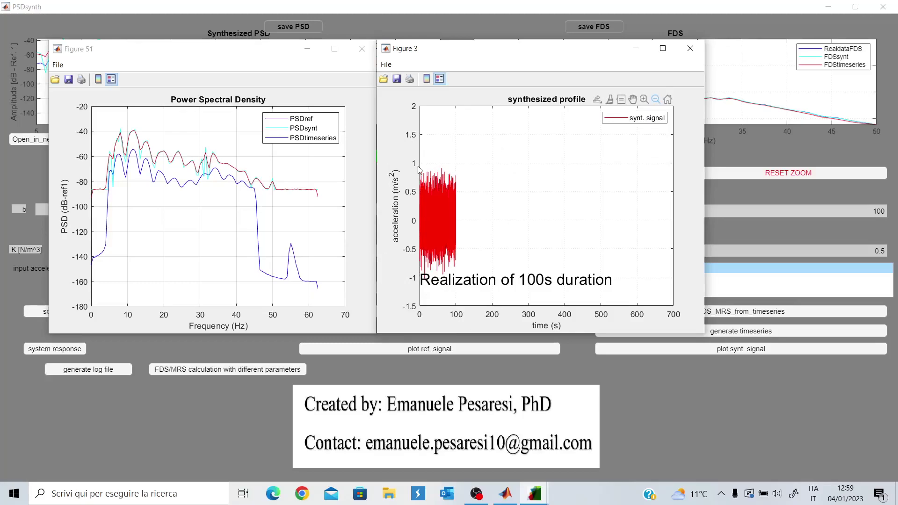
pyautogui.click(361, 54)
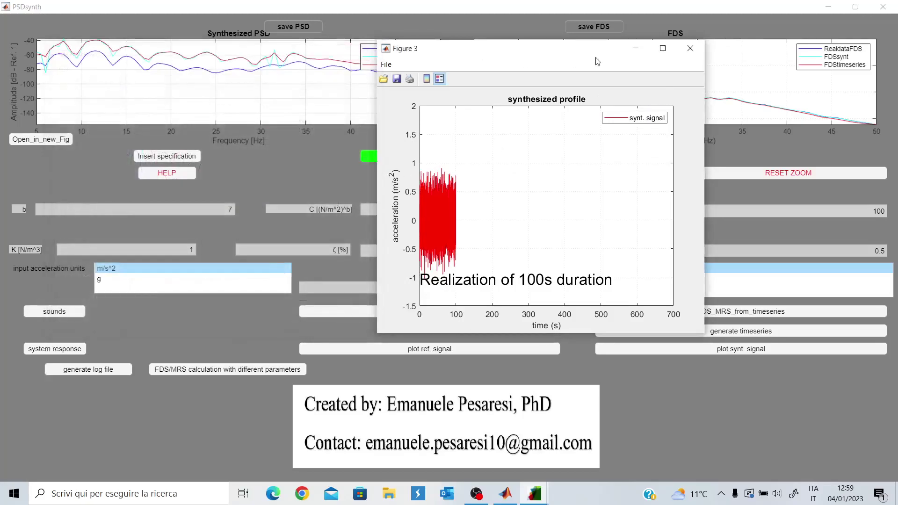
pyautogui.click(687, 50)
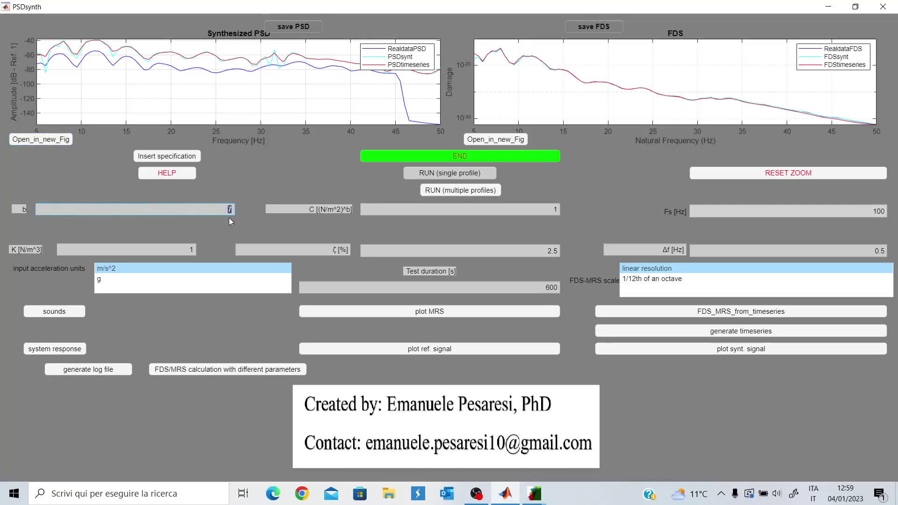
pyautogui.press('Return')
pyautogui.press('Return')
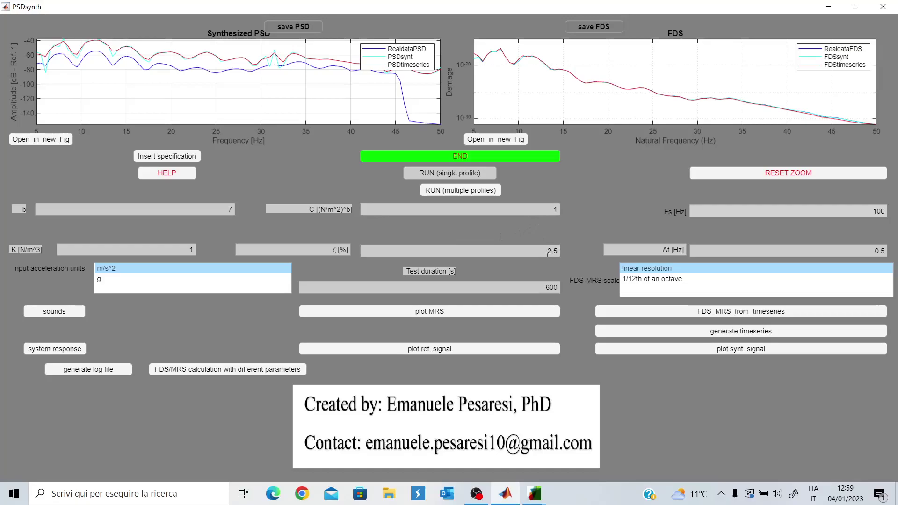
pyautogui.moveTo(545, 250); pyautogui.dragTo(560, 253)
pyautogui.moveTo(877, 248); pyautogui.dragTo(889, 254)
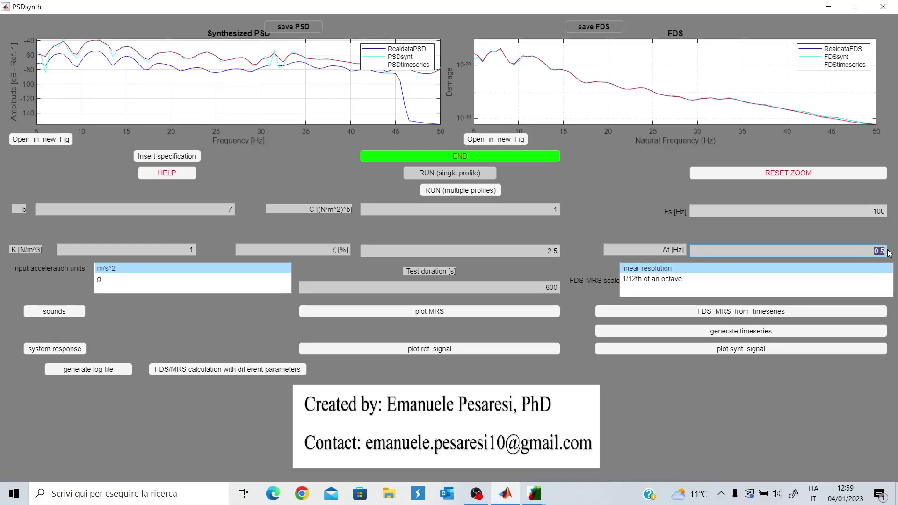
pyautogui.click(865, 253)
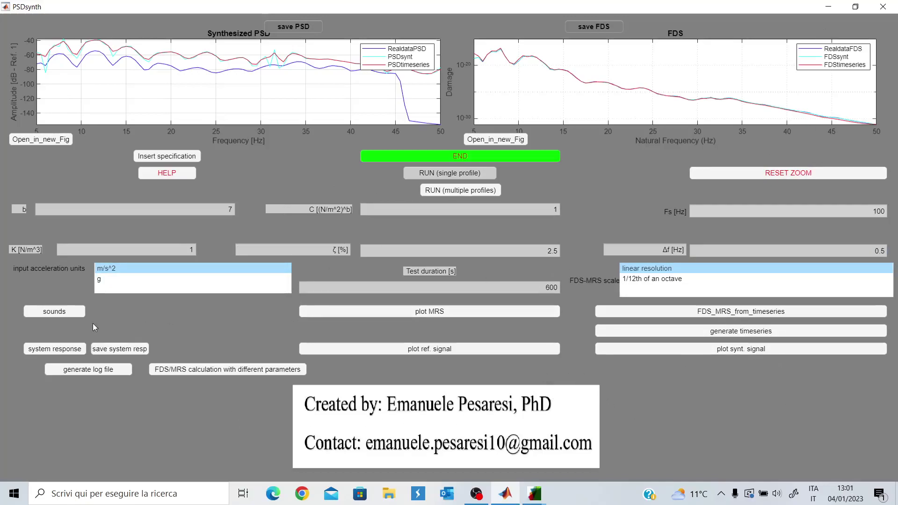
# - Compute the system response for a damping ratio of 1% and a natural frequency of 15 Hz
pyautogui.click(63, 351)
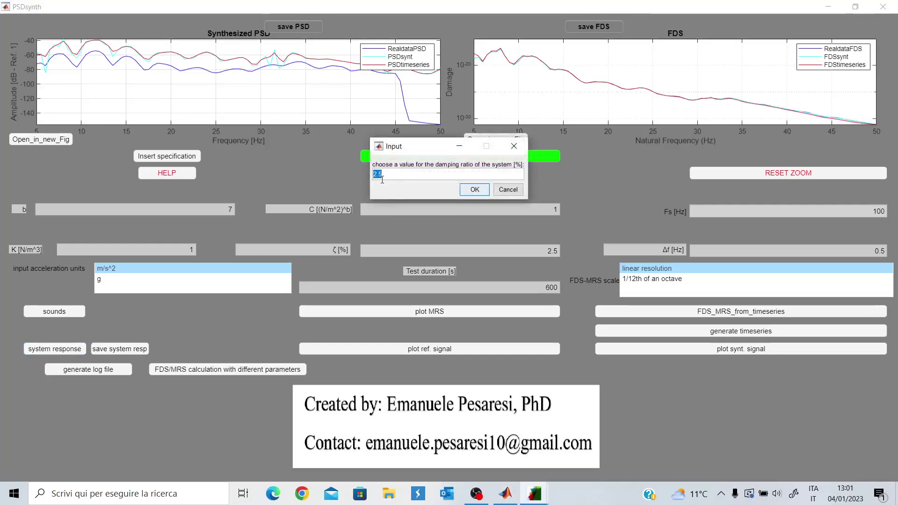
pyautogui.press('End')
pyautogui.hotkey('shift', 'Home')
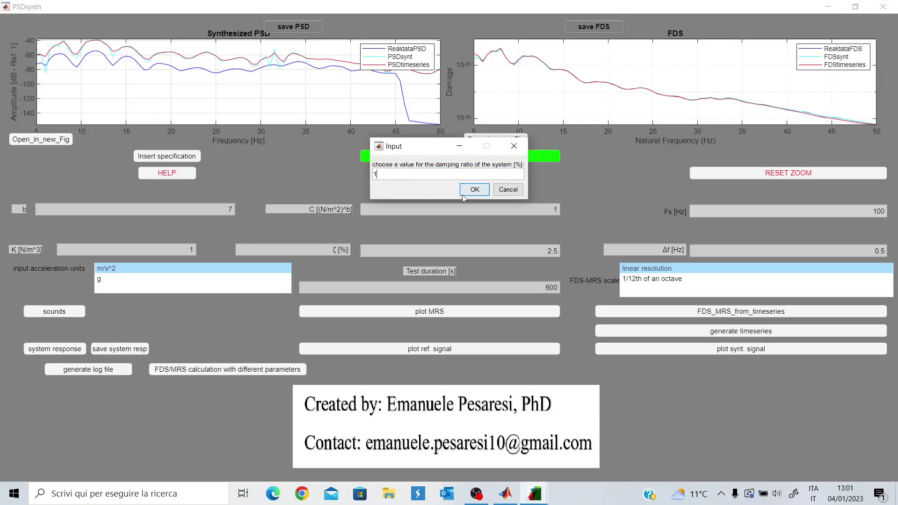
pyautogui.press('Return')
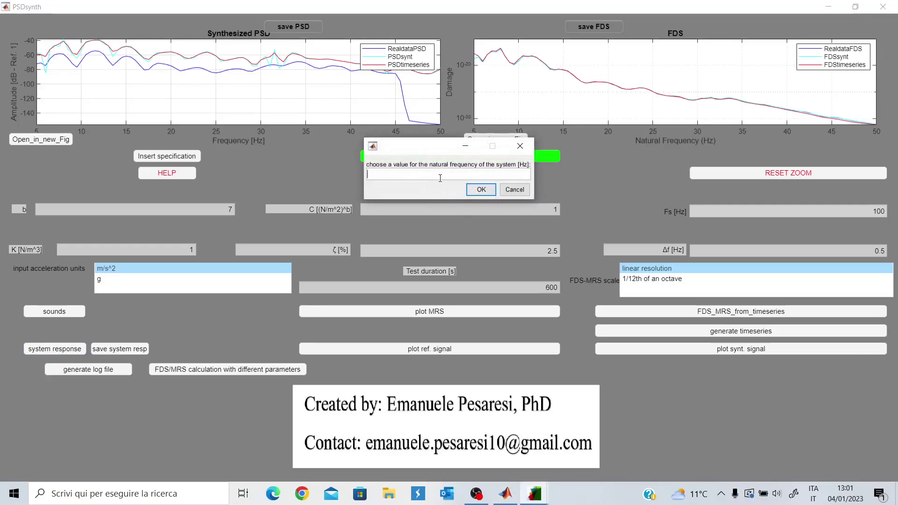
pyautogui.write('15')
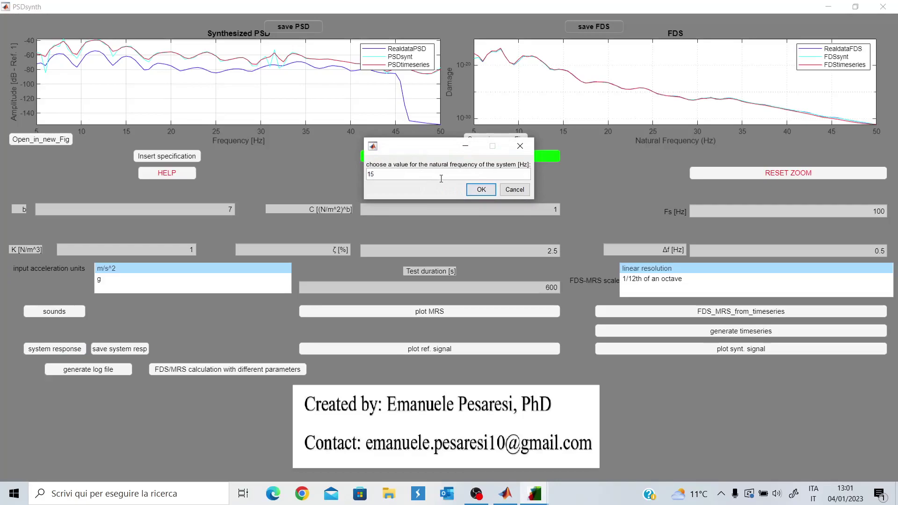
pyautogui.click(481, 190)
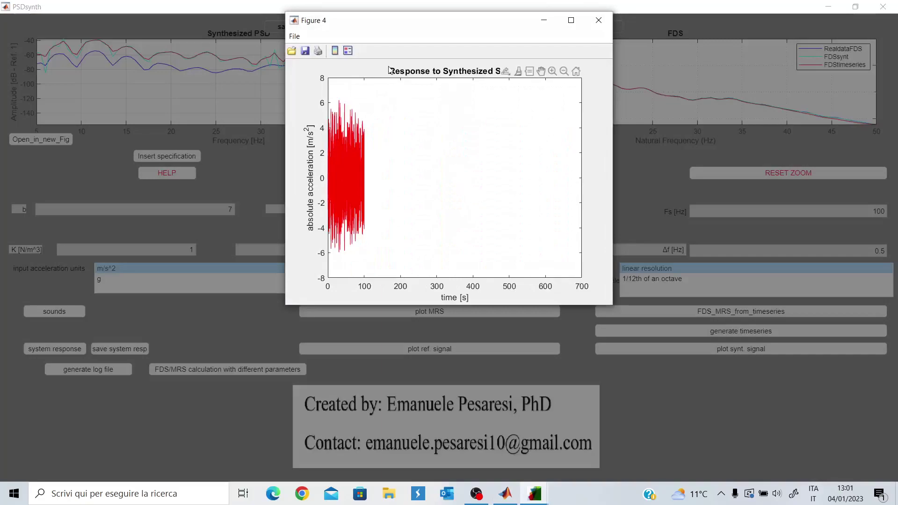
# - Compare the responses to the synthesized and reference signals side by side, then close both figures and dismiss the kurtosis message
pyautogui.moveTo(377, 29); pyautogui.dragTo(655, 31)
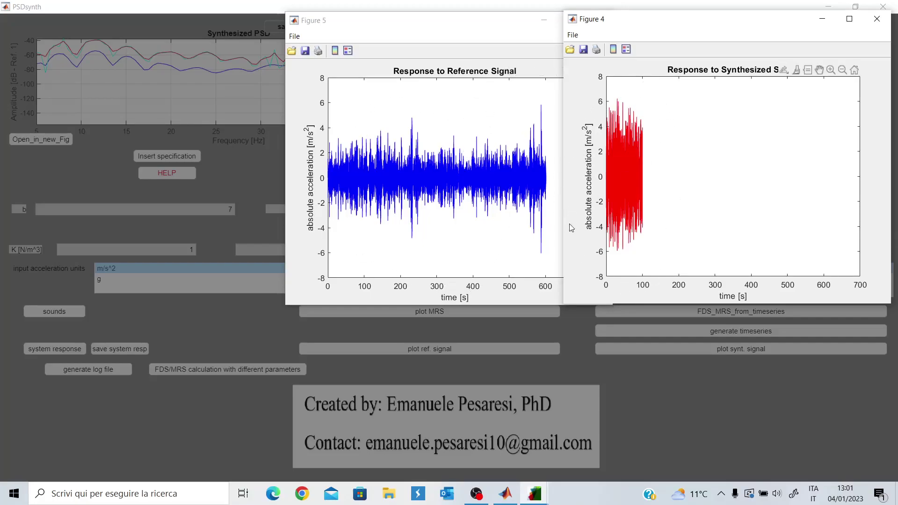
pyautogui.click(877, 19)
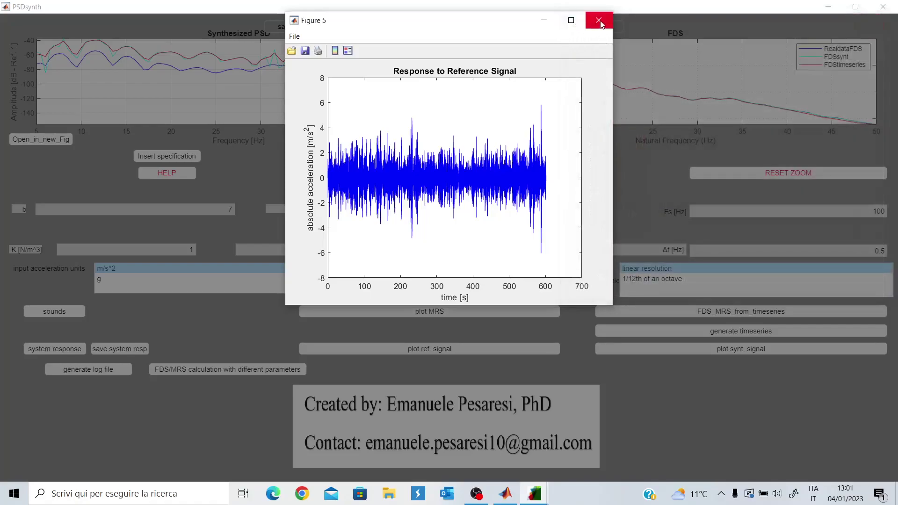
pyautogui.click(600, 21)
pyautogui.click(548, 281)
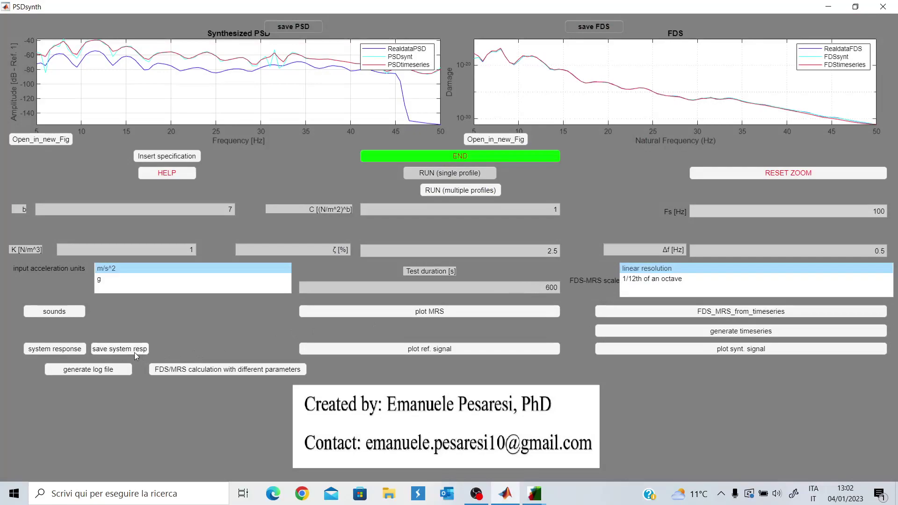
# - Compute the system response for a damping ratio of 1% and a natural frequency of 5 Hz
pyautogui.click(64, 352)
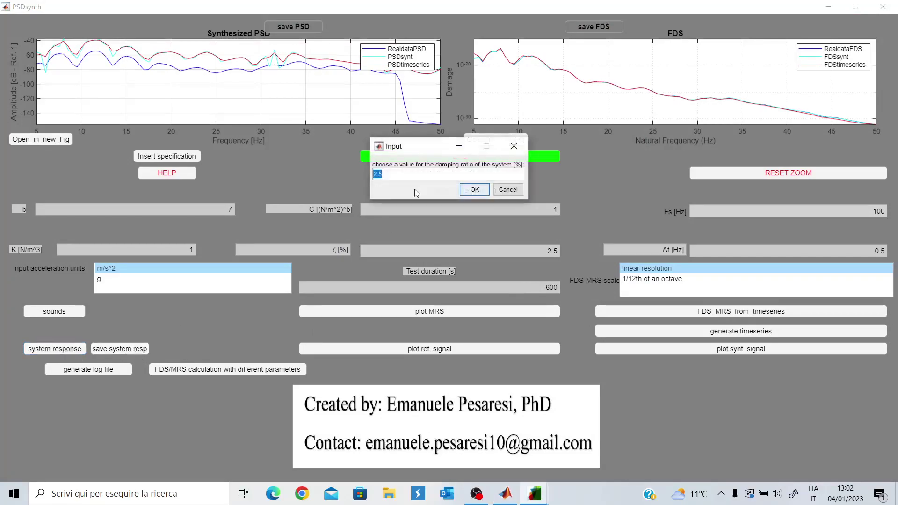
pyautogui.write('1')
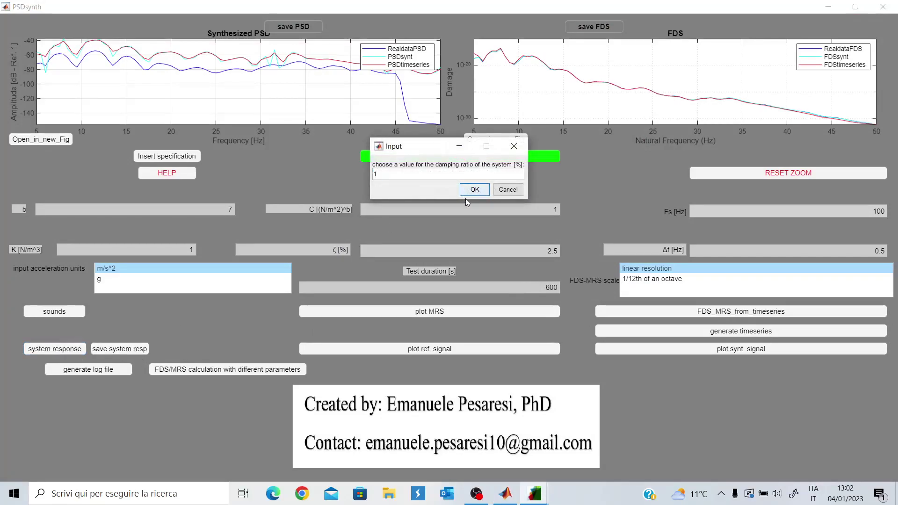
pyautogui.click(471, 189)
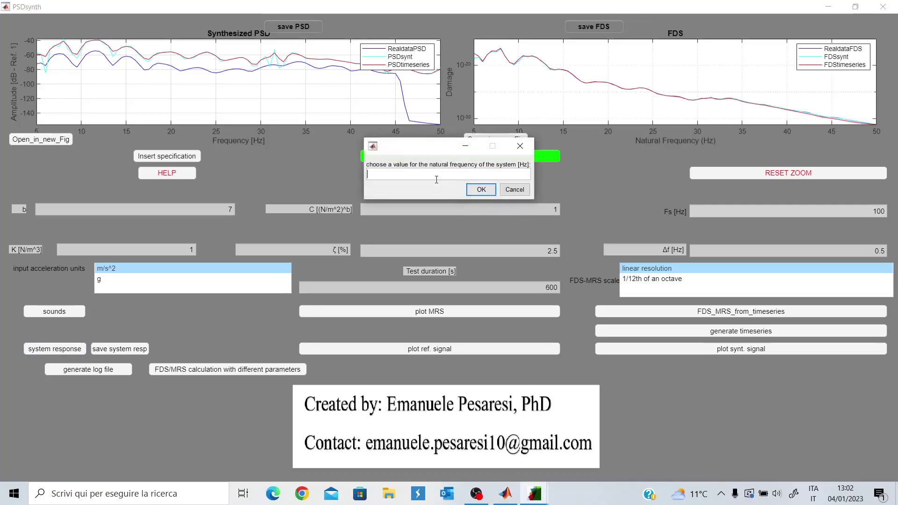
pyautogui.write('5')
pyautogui.click(481, 189)
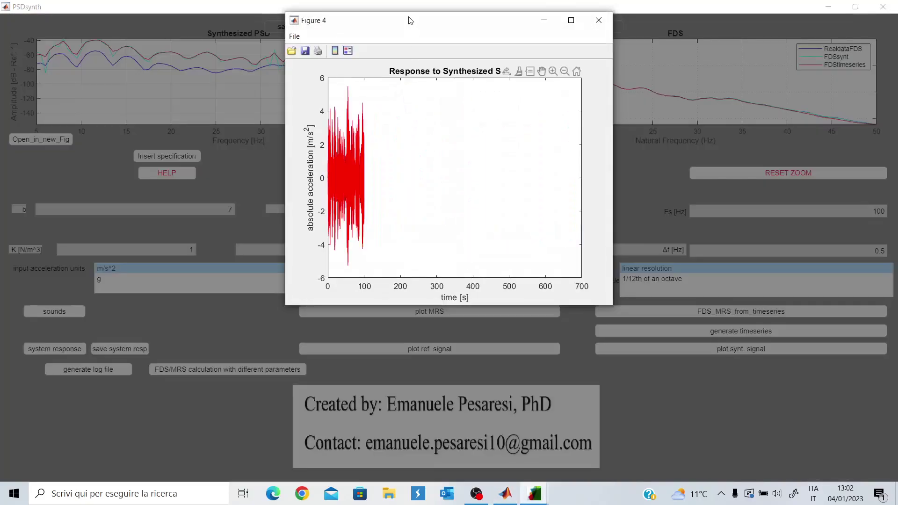
# - Arrange the synthesized and reference response figures side by side, review them with the kurtosis values, then close the results
pyautogui.moveTo(327, 20); pyautogui.dragTo(638, 23)
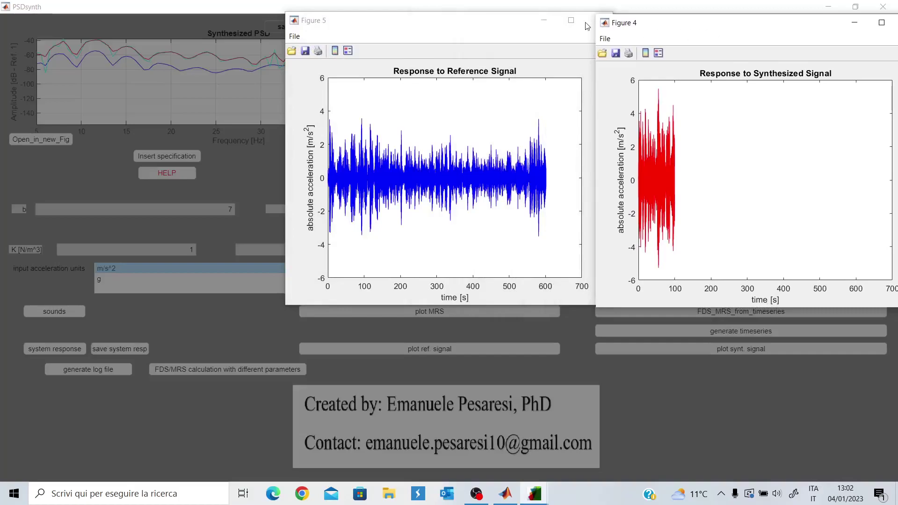
pyautogui.moveTo(499, 29); pyautogui.dragTo(226, 39)
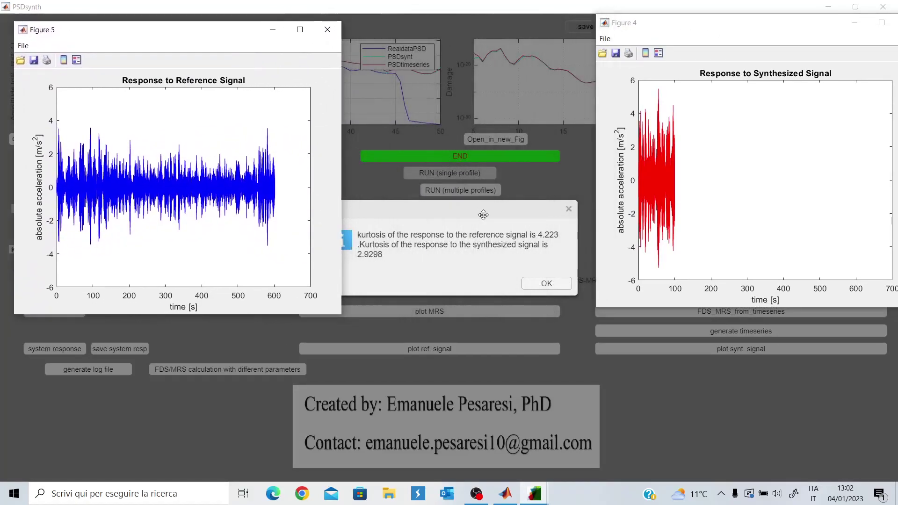
pyautogui.moveTo(482, 213); pyautogui.dragTo(496, 186)
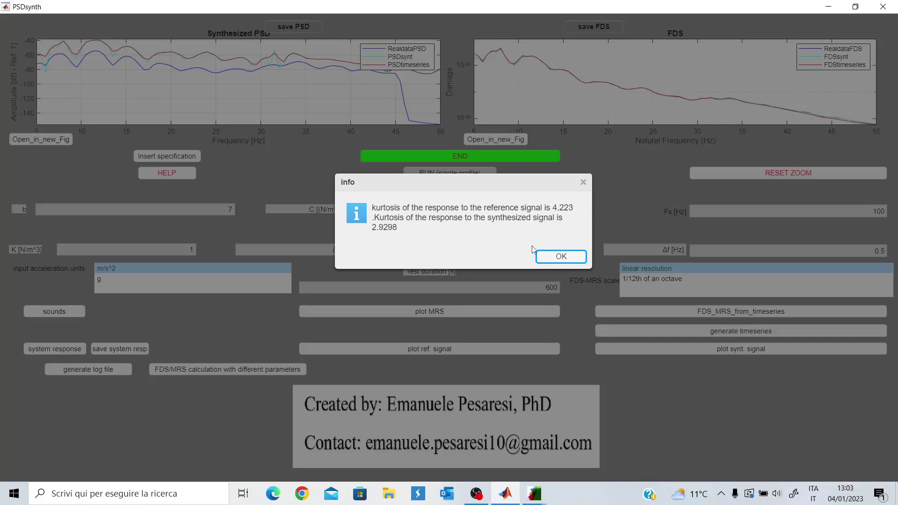
pyautogui.click(556, 257)
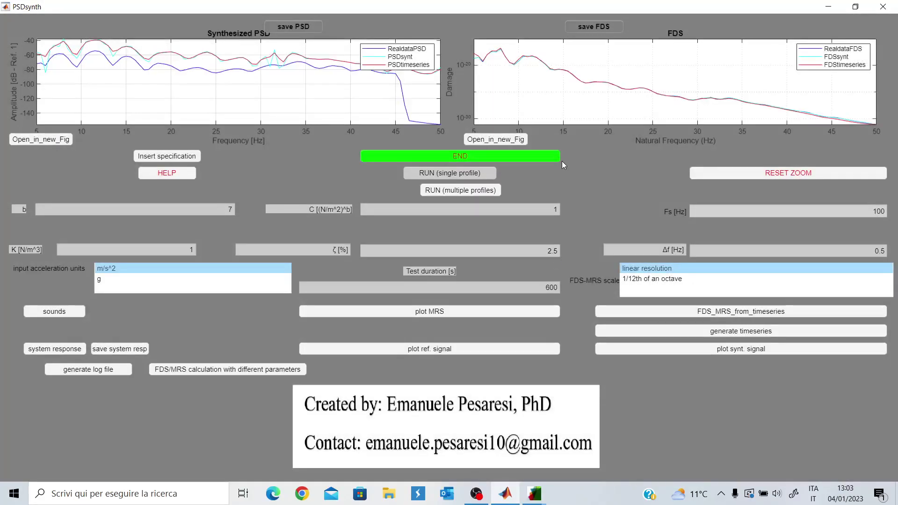